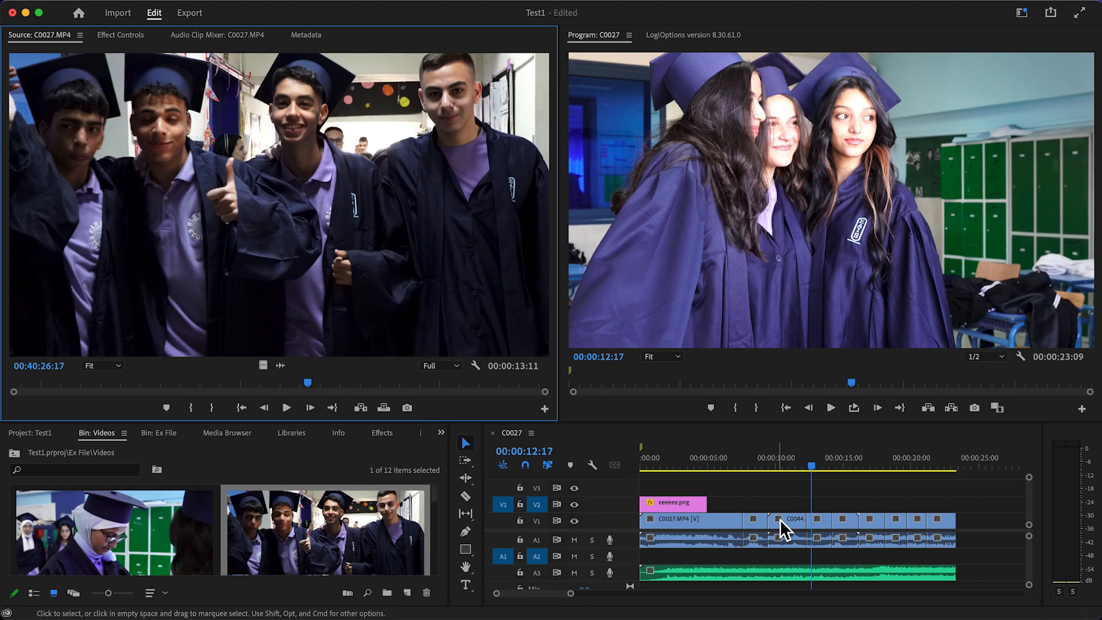
# Delete the C0044.MP4 clip under the playhead at 00:00:14:22 from the timeline, leaving a gap
pyautogui.moveTo(811, 466); pyautogui.dragTo(841, 474)
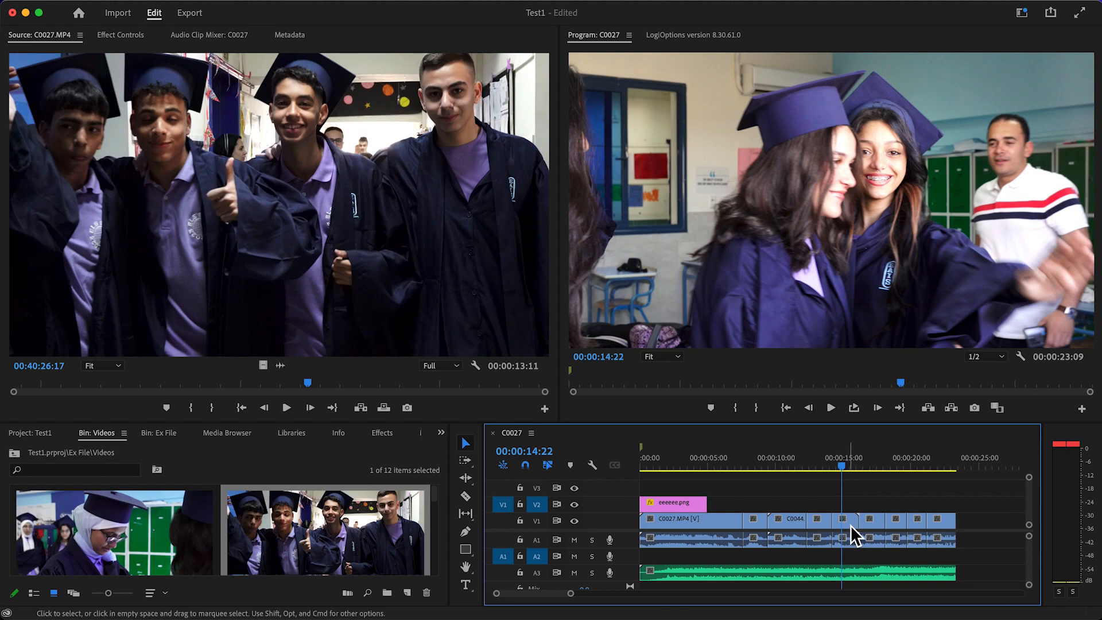
pyautogui.click(468, 443)
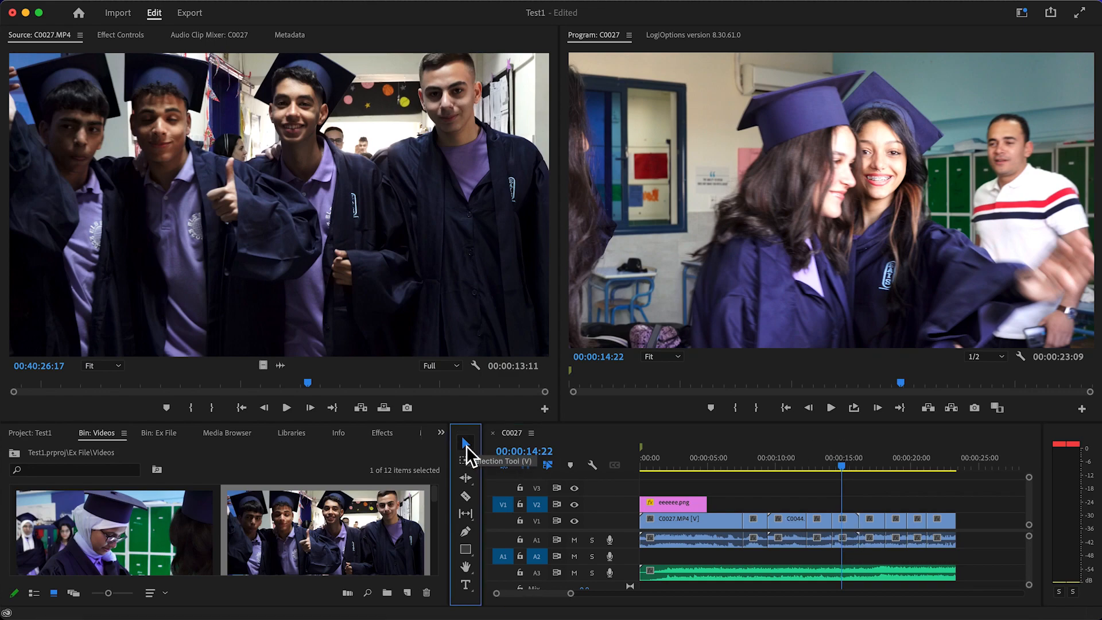
pyautogui.click(850, 527)
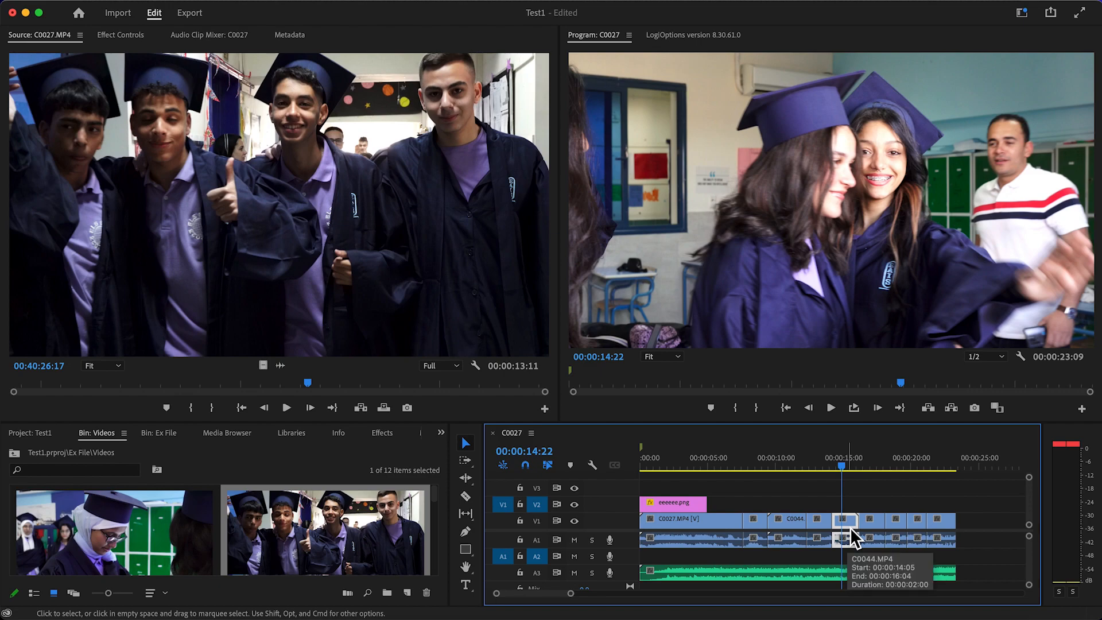
pyautogui.press('Delete')
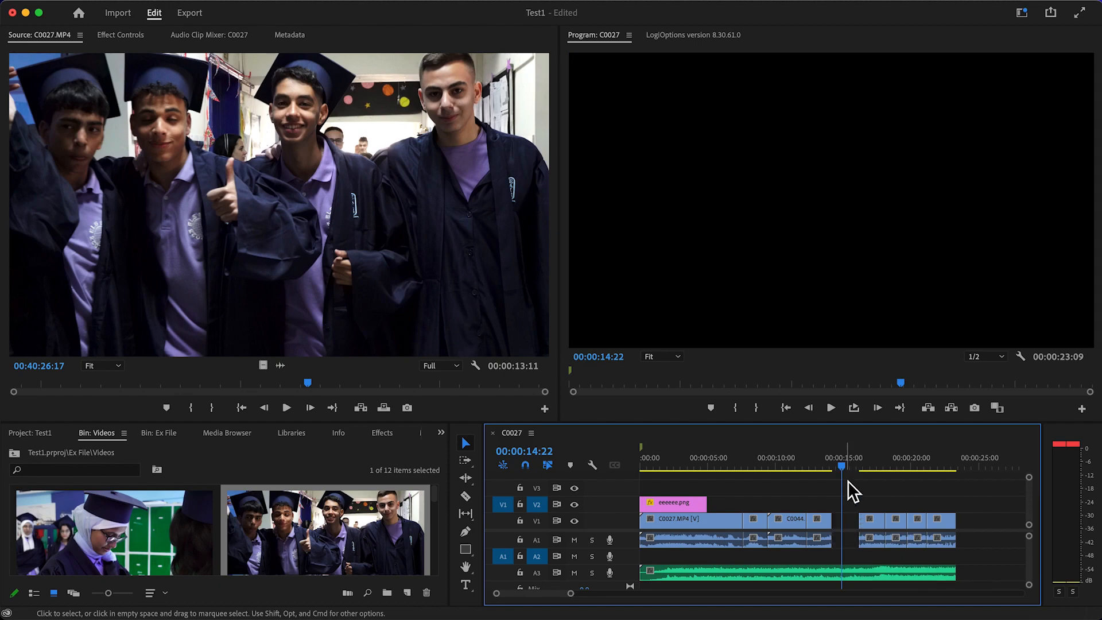
# At the start of the timeline gap, 00:00:14:05, add a point text reading "Free" and "Toot" on two lines
pyautogui.moveTo(845, 469); pyautogui.dragTo(833, 471)
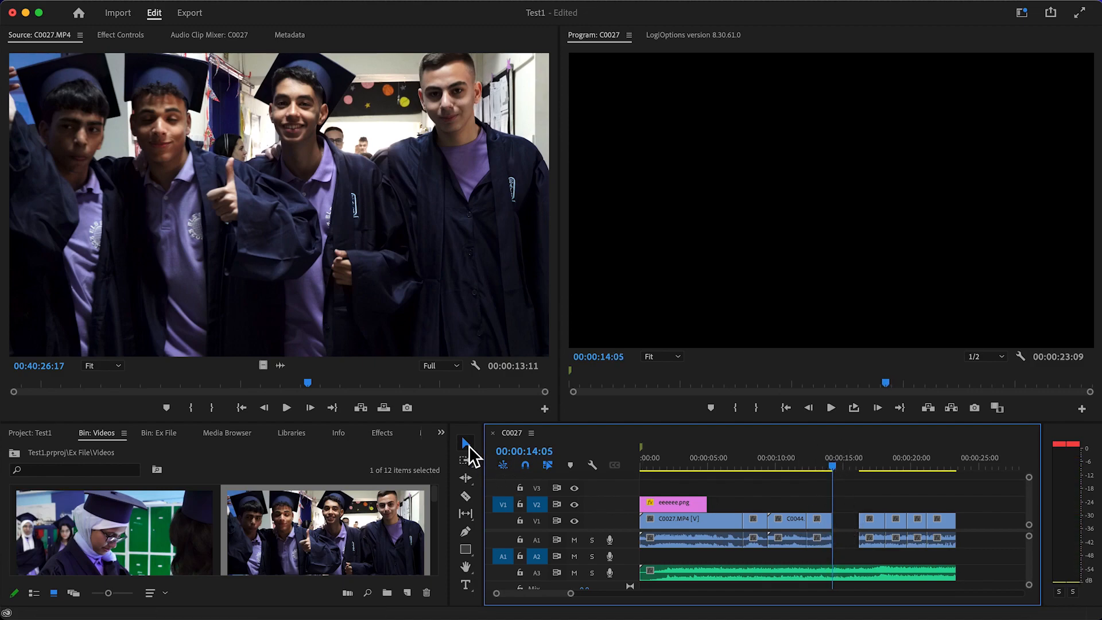
pyautogui.click(467, 586)
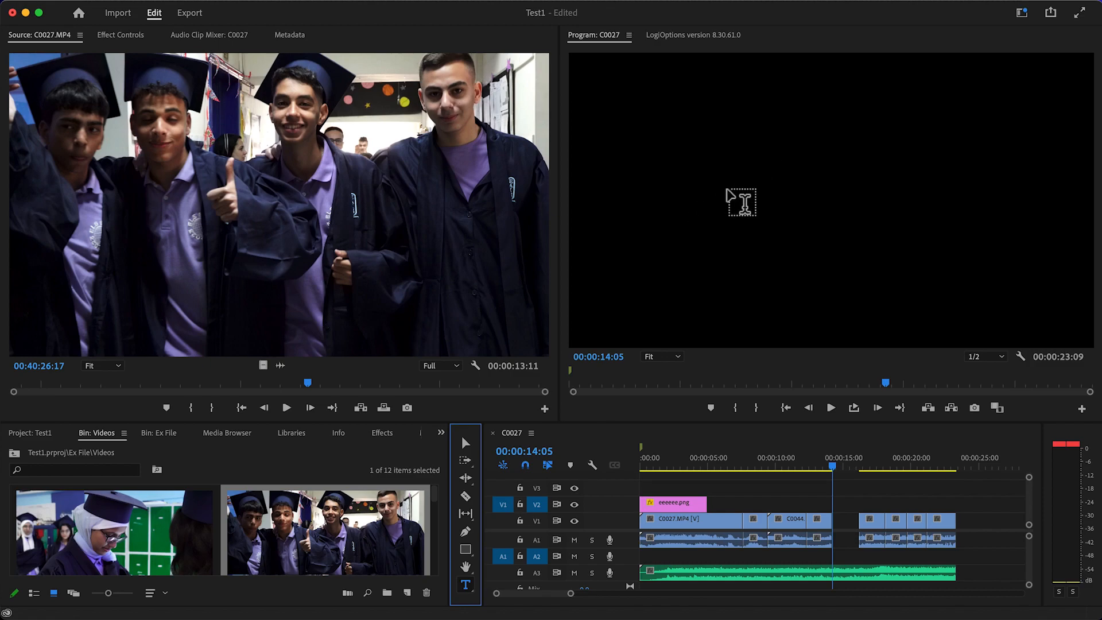
pyautogui.moveTo(675, 141); pyautogui.dragTo(979, 275)
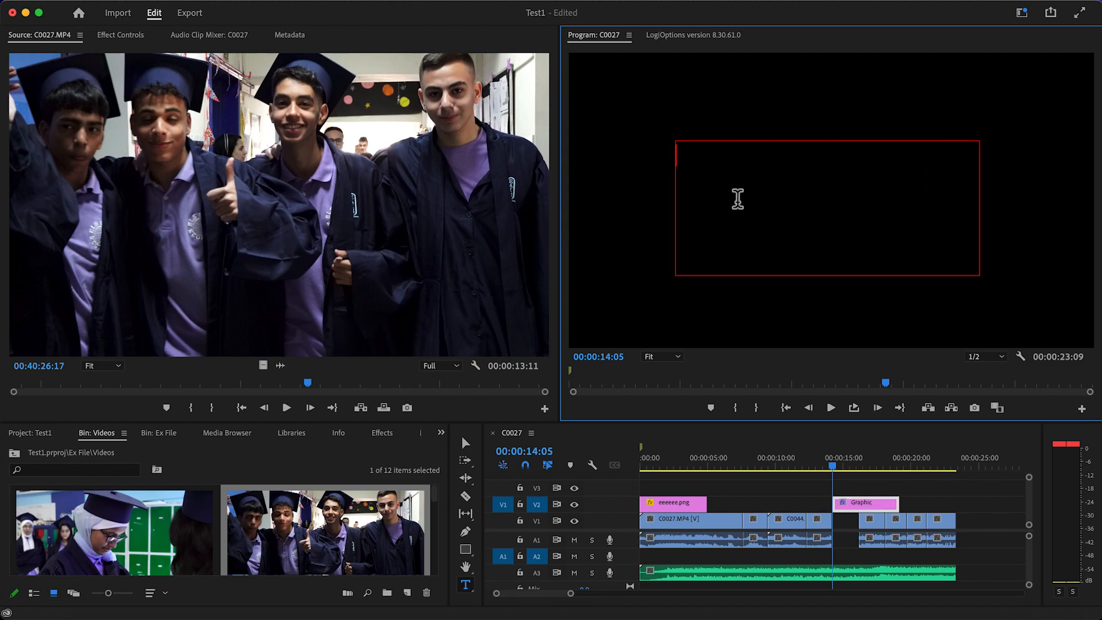
pyautogui.press('super+z')
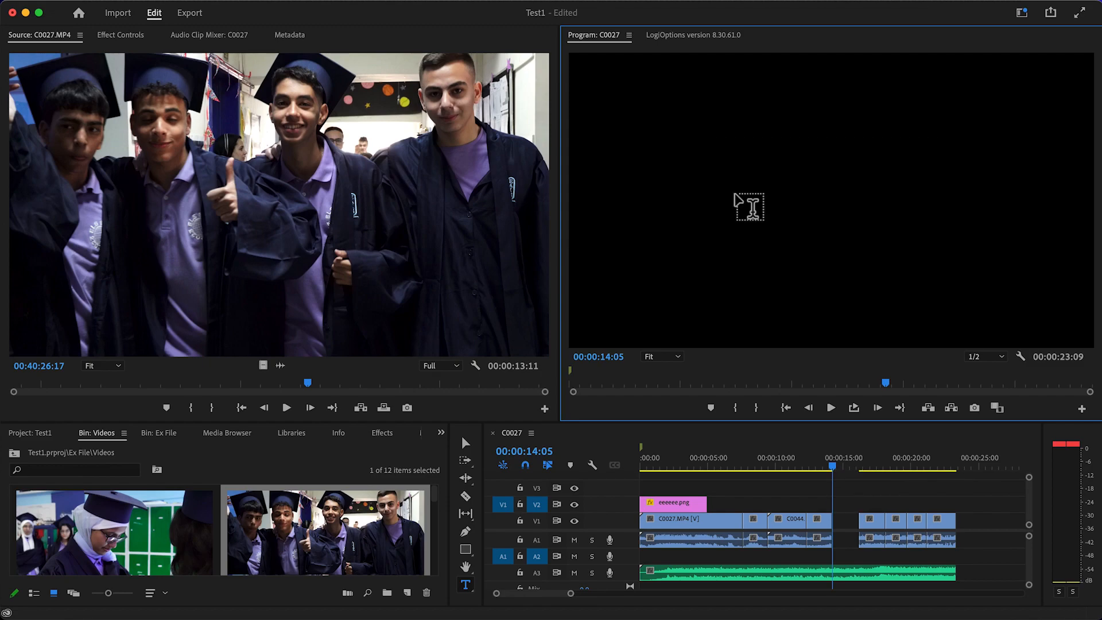
pyautogui.click(706, 153)
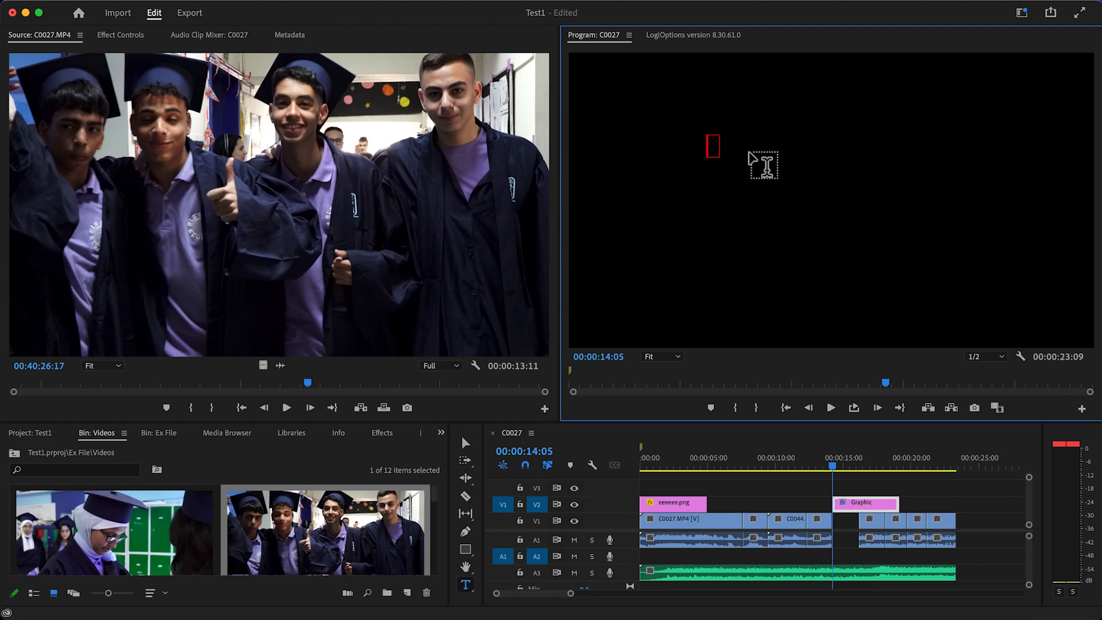
pyautogui.write('Free')
pyautogui.press('Return')
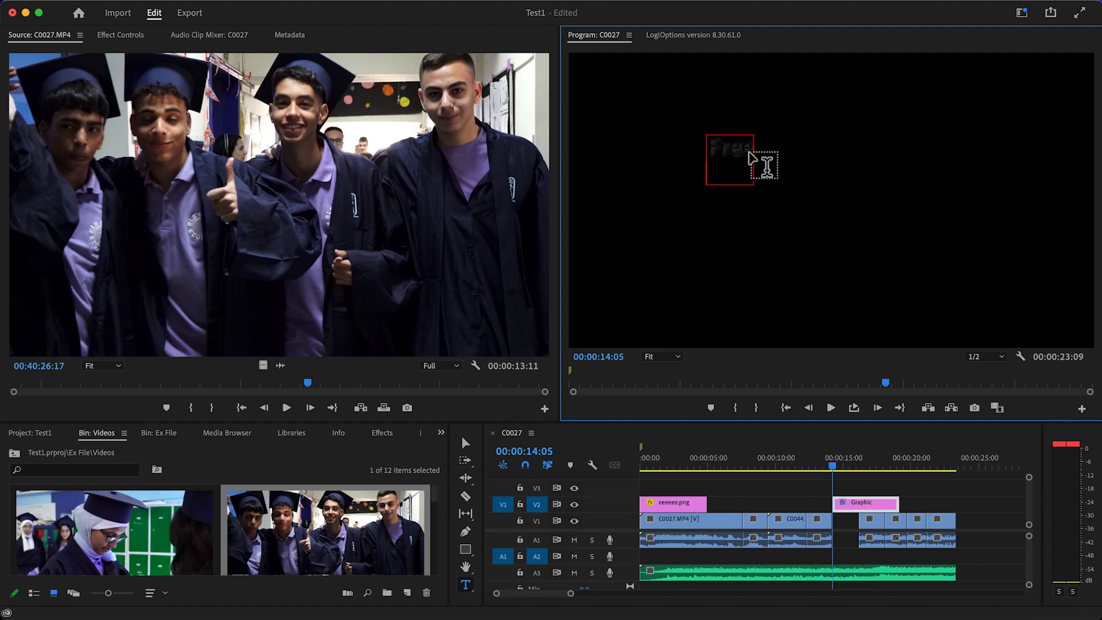
pyautogui.write('Tool')
pyautogui.press('Return')
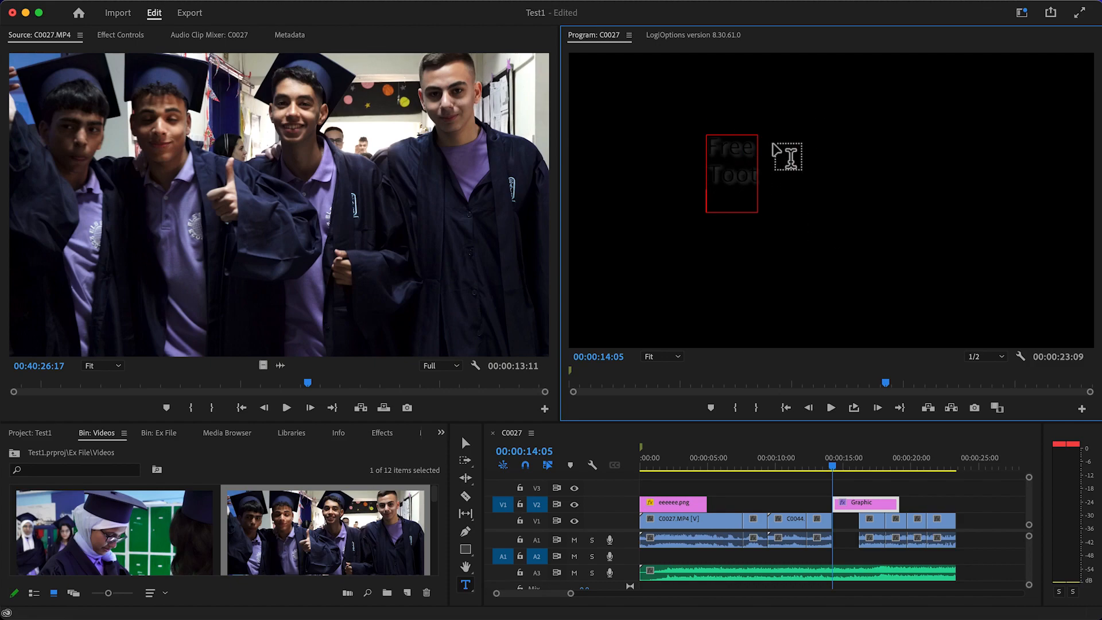
# Draw a text box beside the "Free Toot" text and enter "Senior 2023" in it
pyautogui.moveTo(770, 137); pyautogui.dragTo(1009, 284)
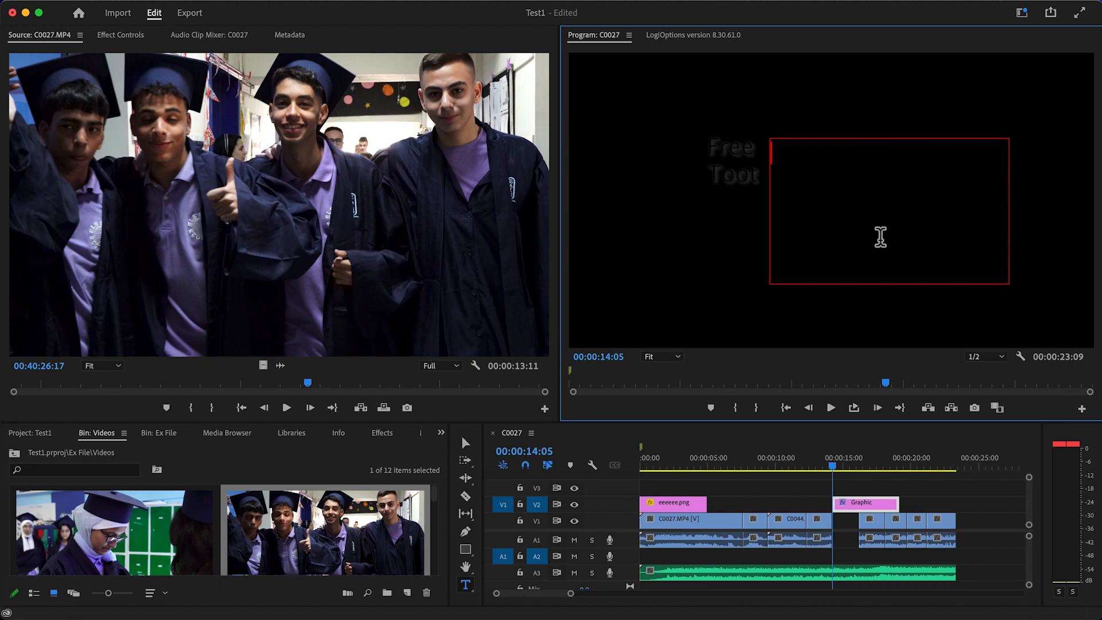
pyautogui.write('Senior 20')
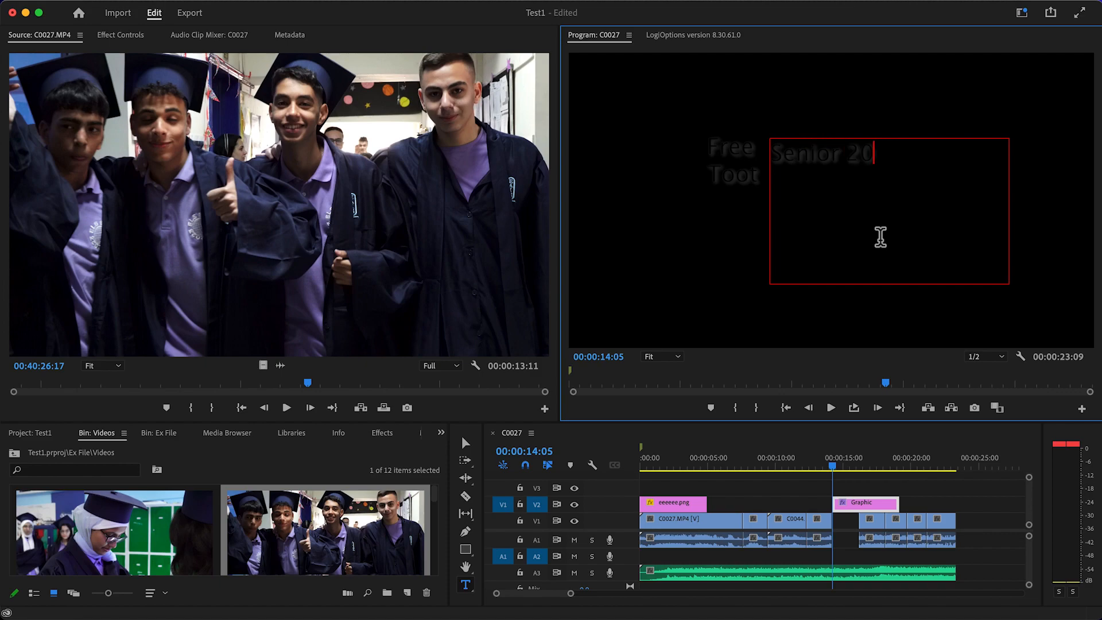
pyautogui.write('23')
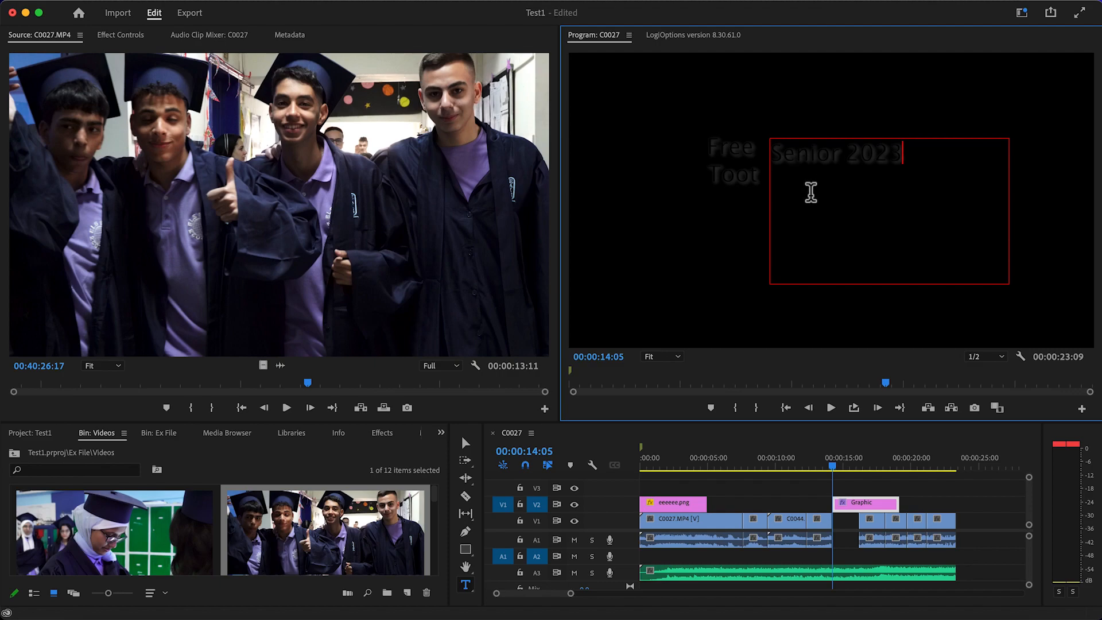
# Switch to the Graphics workspace and show the editing properties of the title's text layers
pyautogui.click(424, 4)
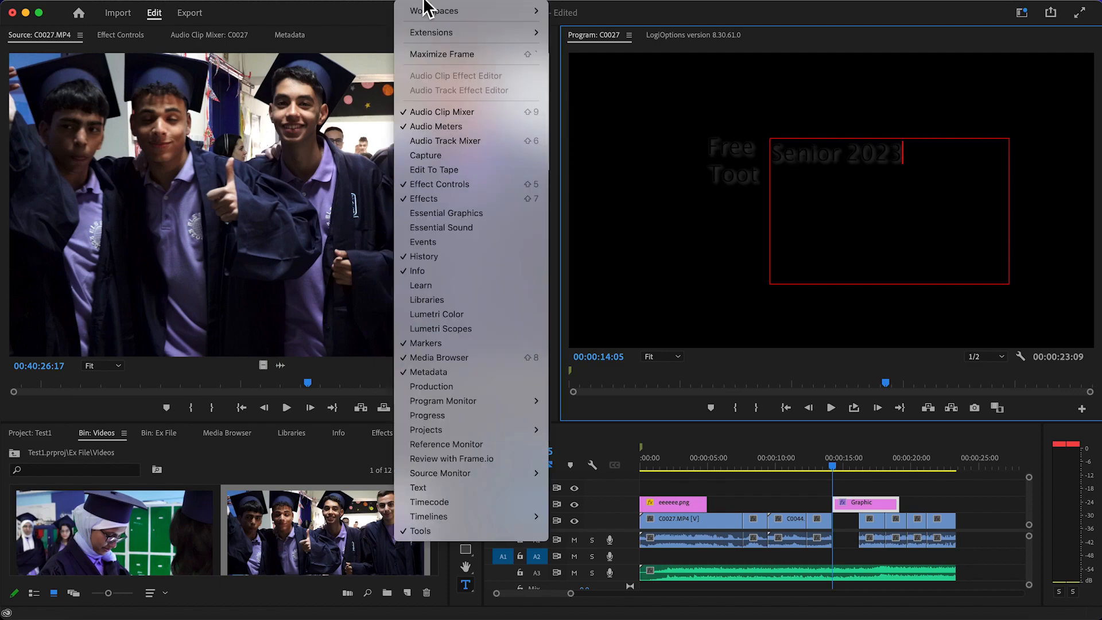
pyautogui.moveTo(425, 17)
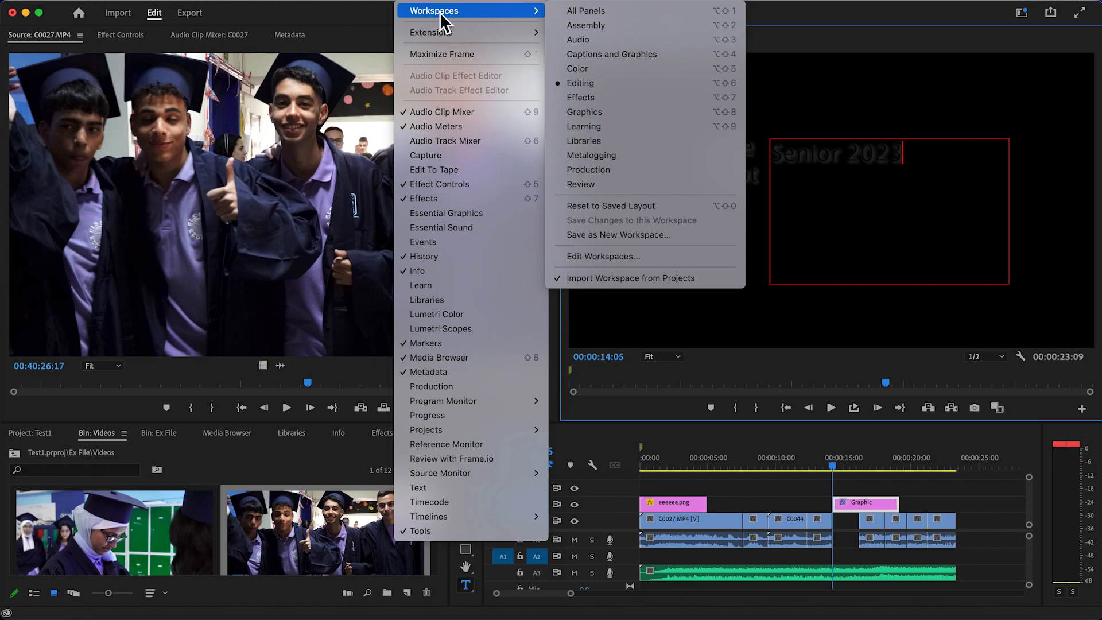
pyautogui.click(625, 113)
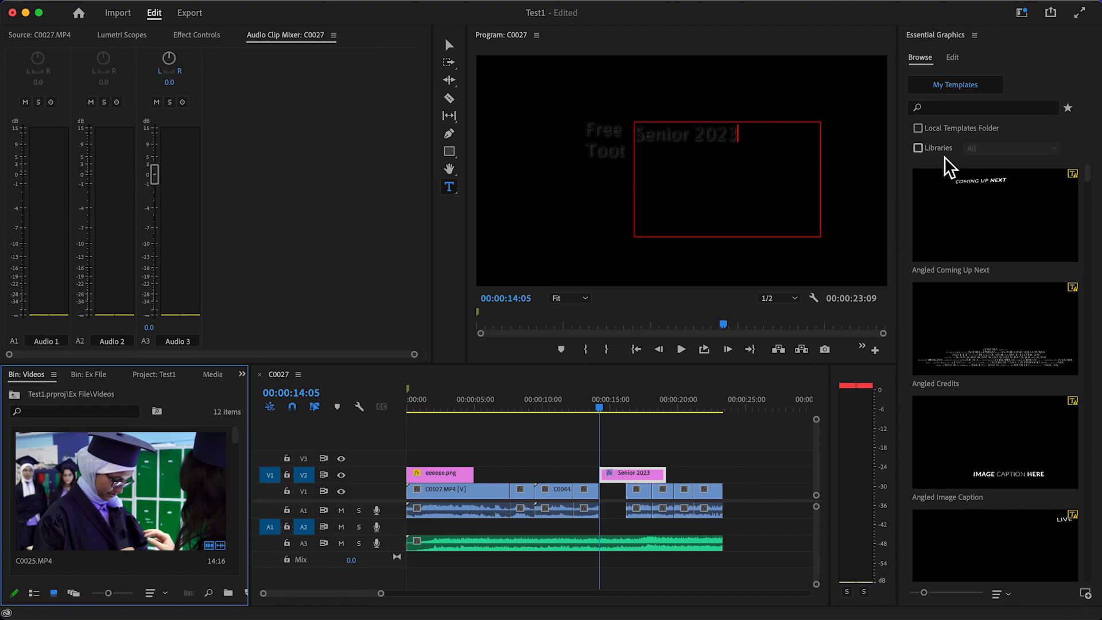
pyautogui.click(952, 58)
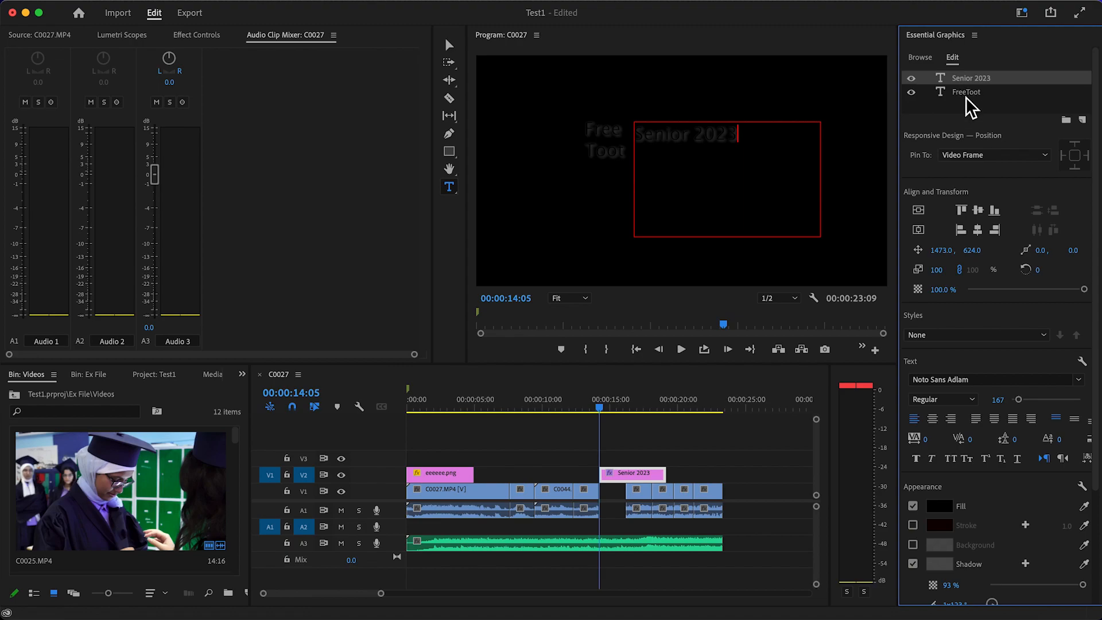
# Set the fill colour of the "Senior 2023" text to white, FFFFFF
pyautogui.moveTo(739, 142); pyautogui.dragTo(634, 140)
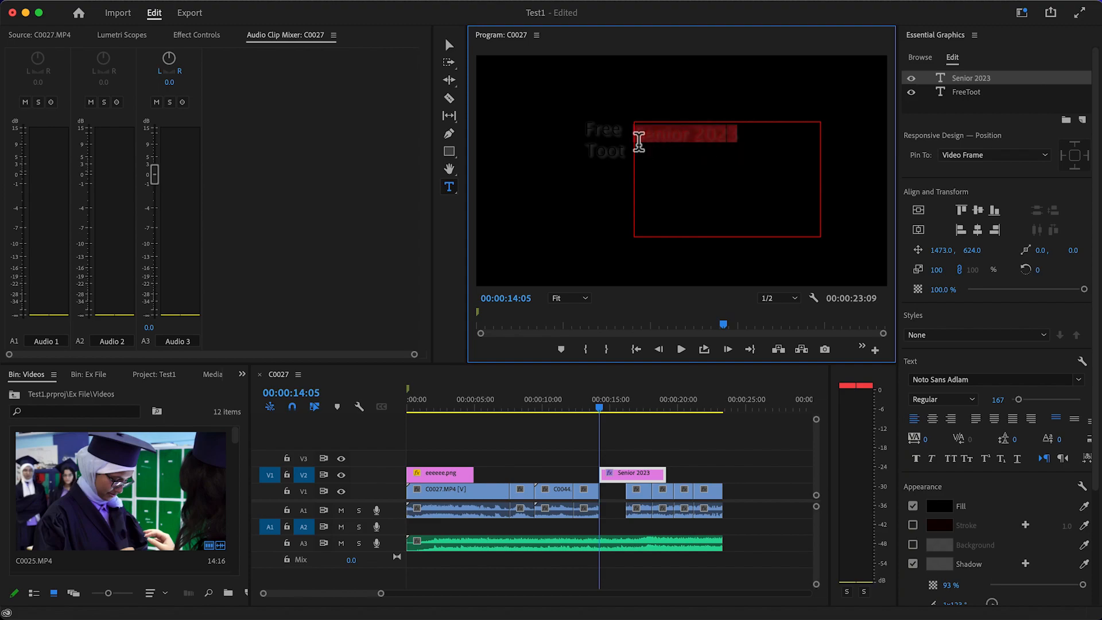
pyautogui.click(943, 506)
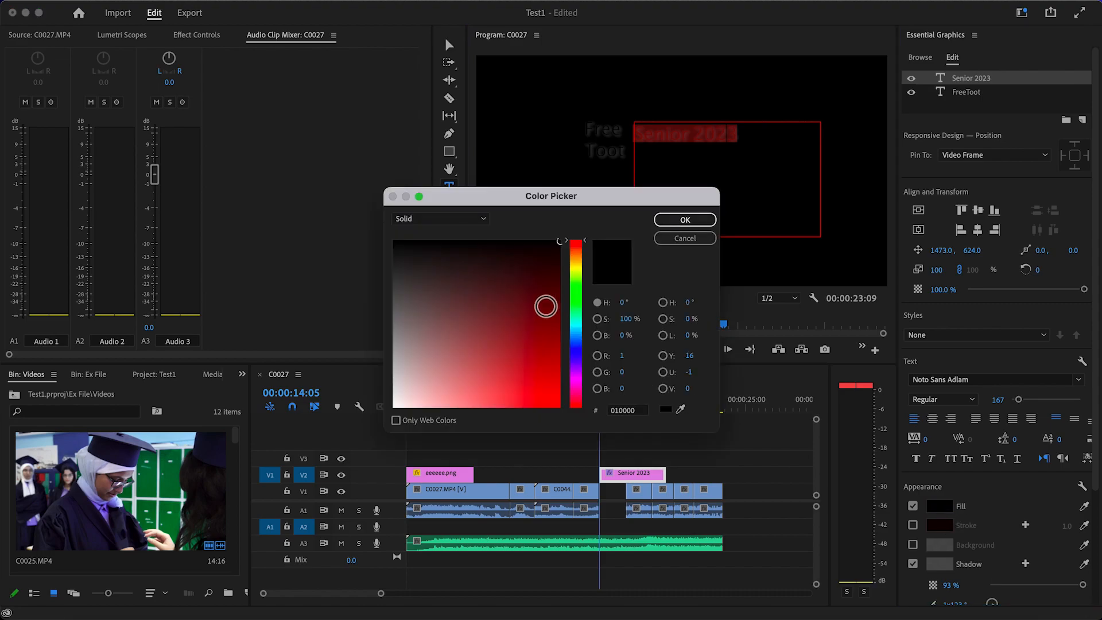
pyautogui.moveTo(424, 380); pyautogui.dragTo(394, 408)
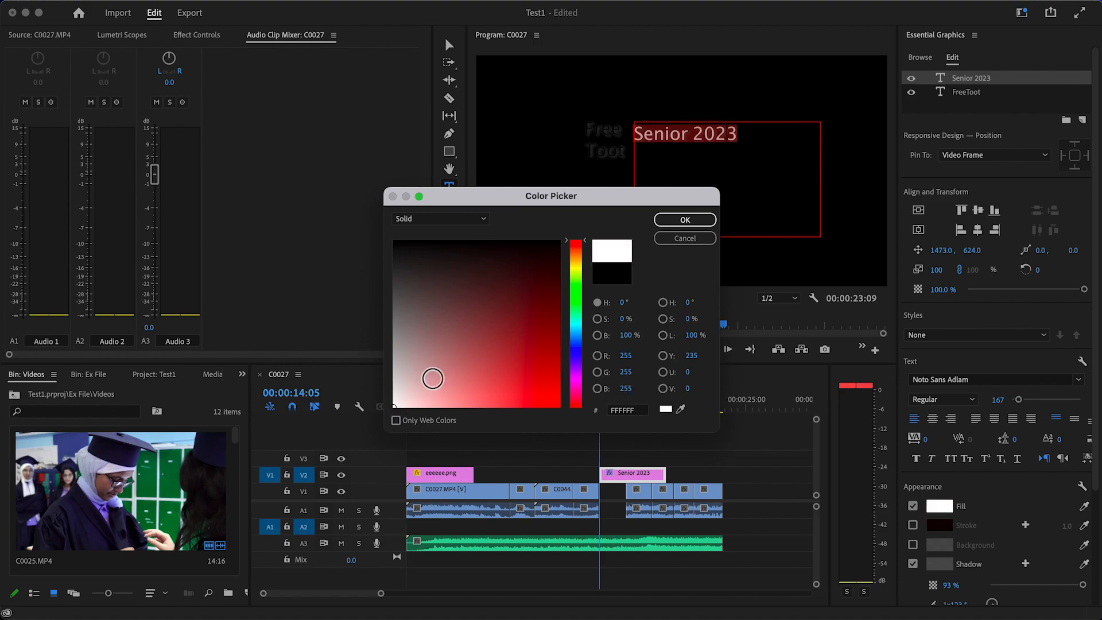
pyautogui.click(661, 222)
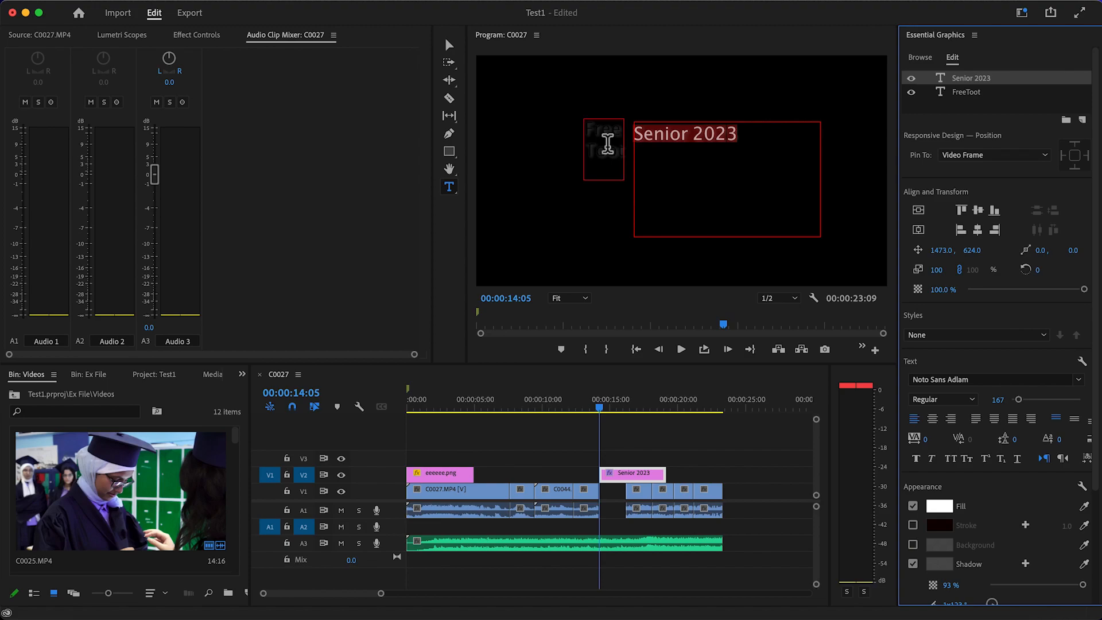
# Set the fill colour of the "Free Toot" text to white, FFFFFF, and hide its layer
pyautogui.click(612, 150)
pyautogui.doubleClick(619, 159)
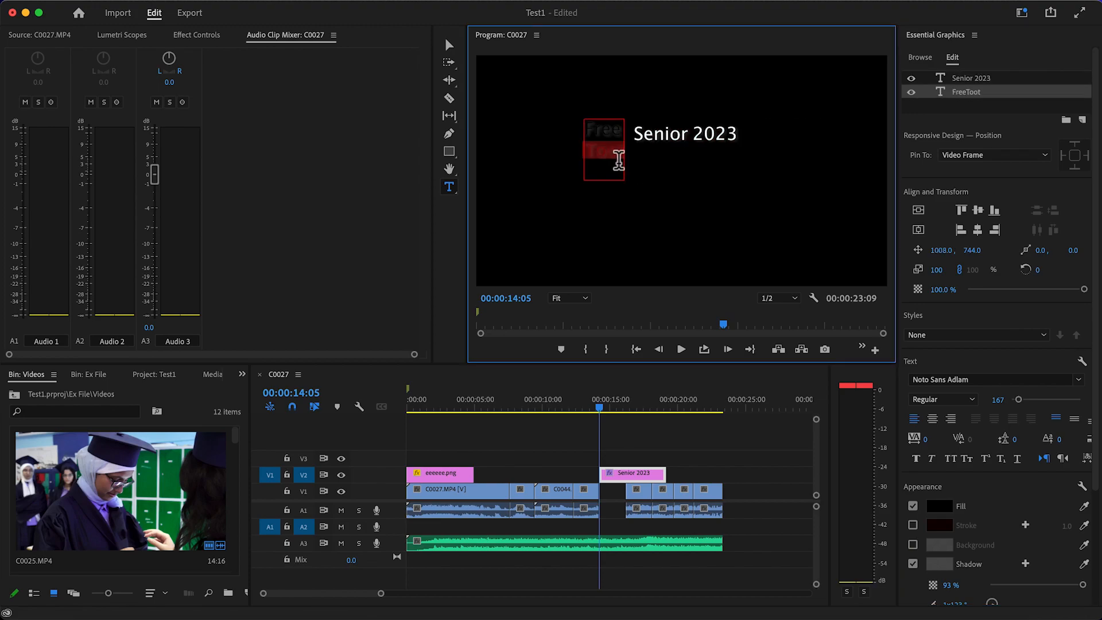
pyautogui.press('super+a')
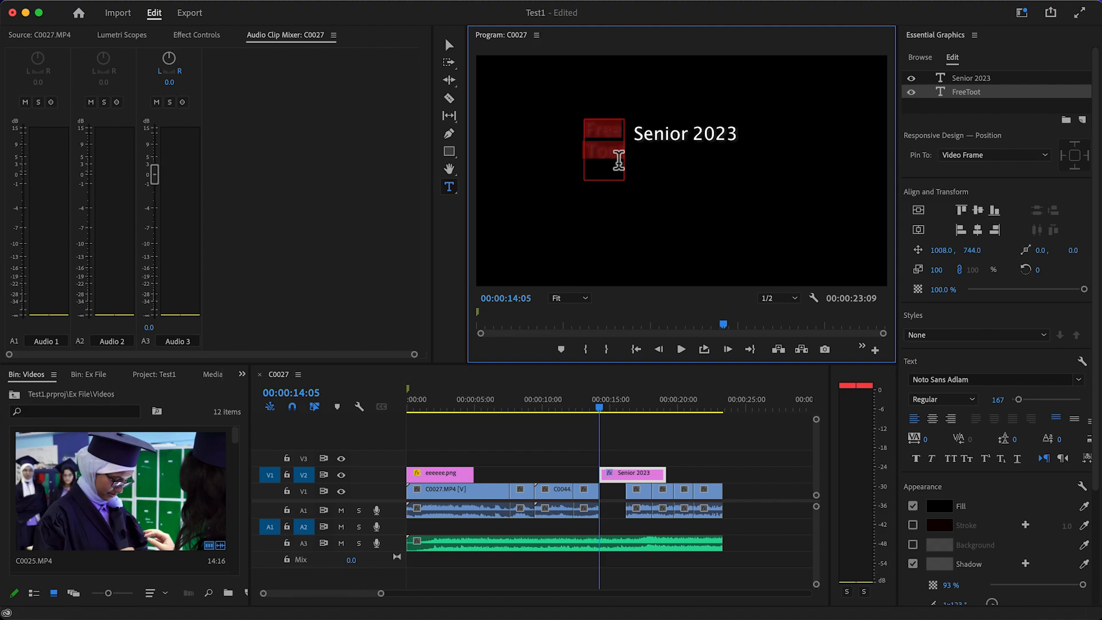
pyautogui.click(939, 506)
pyautogui.moveTo(430, 394); pyautogui.dragTo(363, 428)
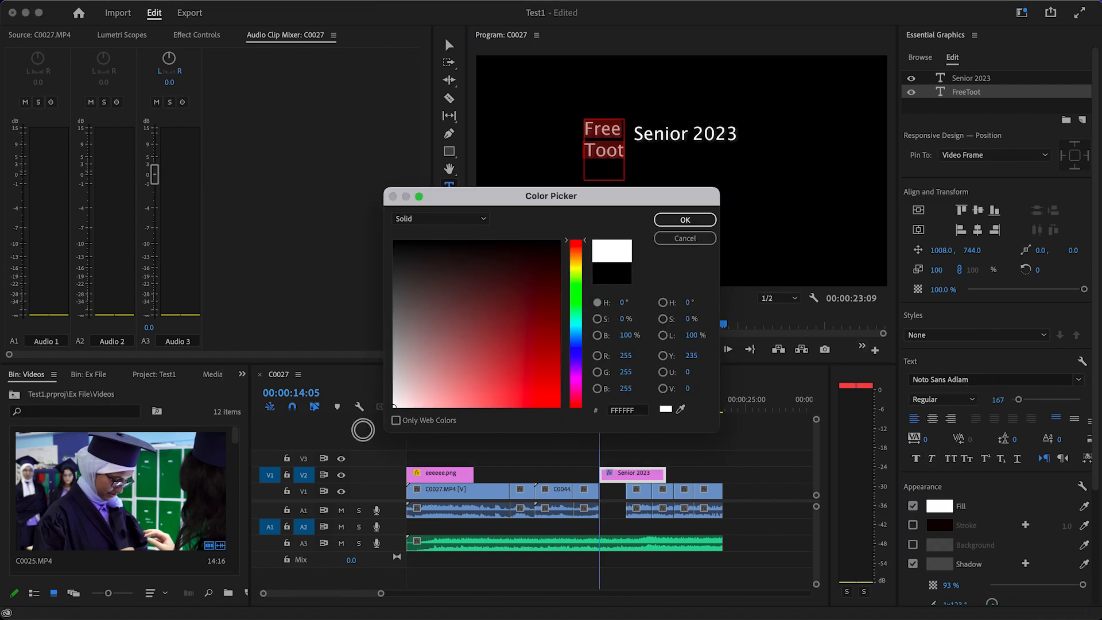
pyautogui.click(670, 221)
pyautogui.press('Escape')
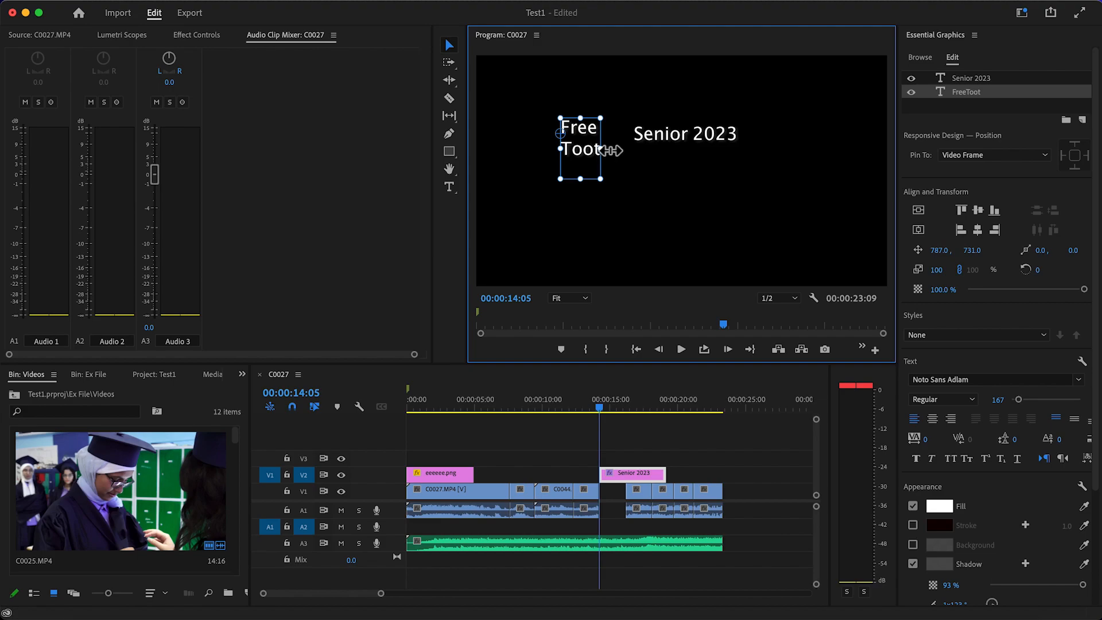
pyautogui.click(912, 93)
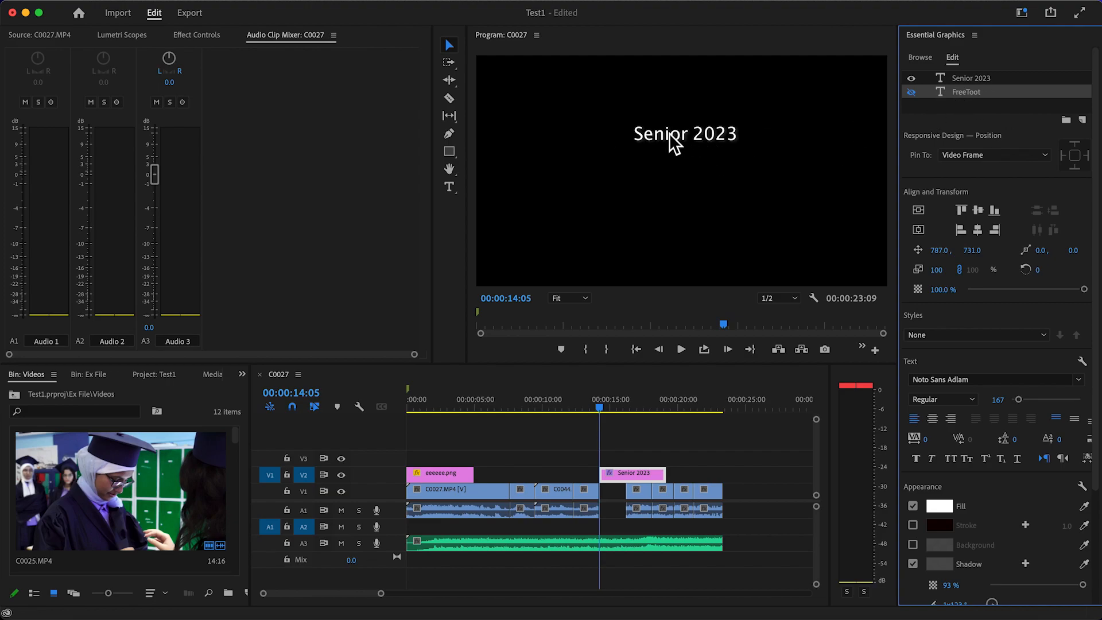
# Enlarge the "Senior 2023" text to size 378 and set its font to Noto Sans Inscriptional Pahlavi
pyautogui.click(698, 140)
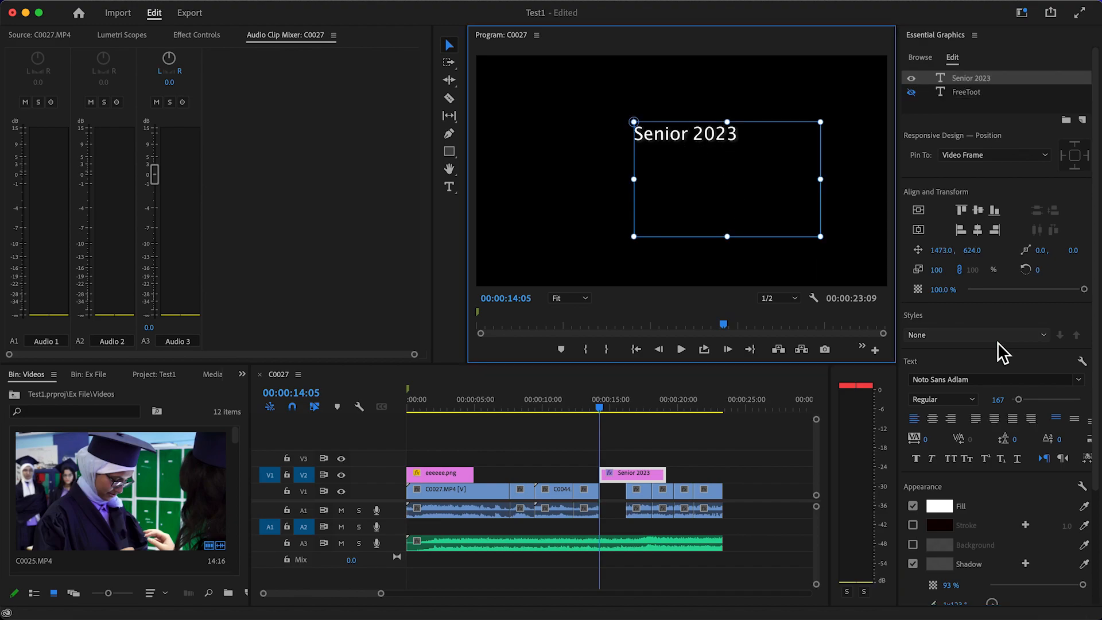
pyautogui.moveTo(1022, 403); pyautogui.dragTo(1029, 403)
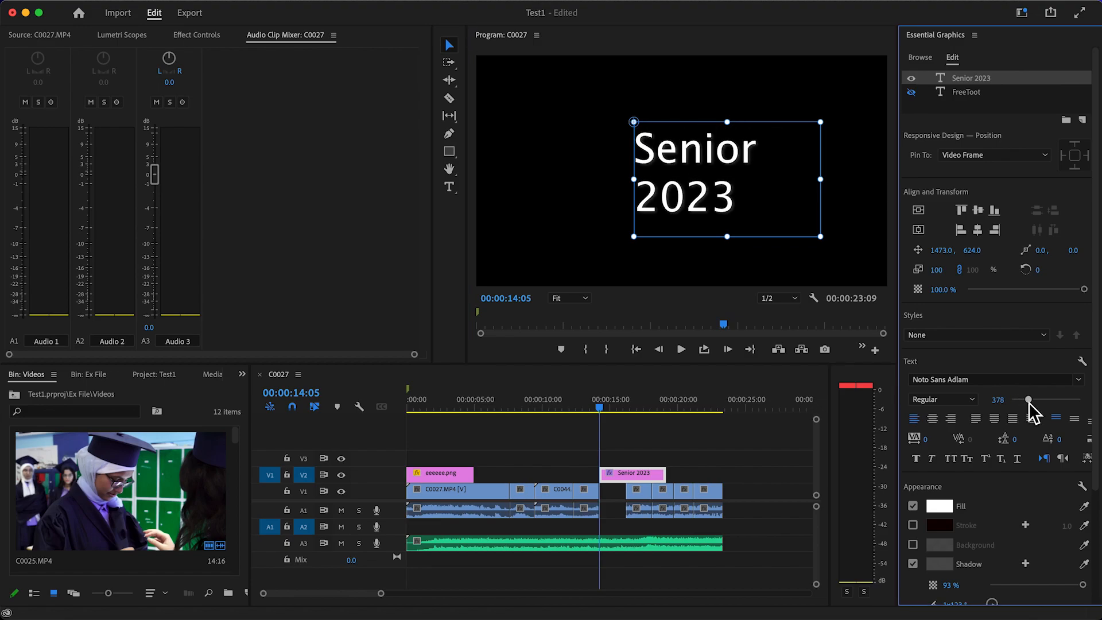
pyautogui.click(1079, 379)
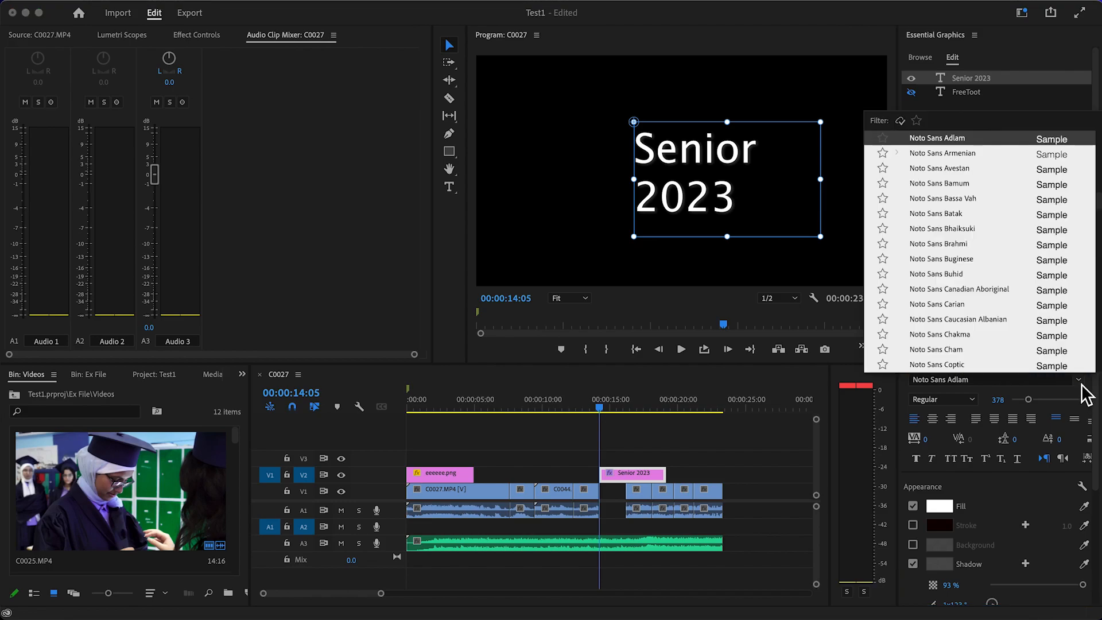
pyautogui.scroll(-3, 973, 280)
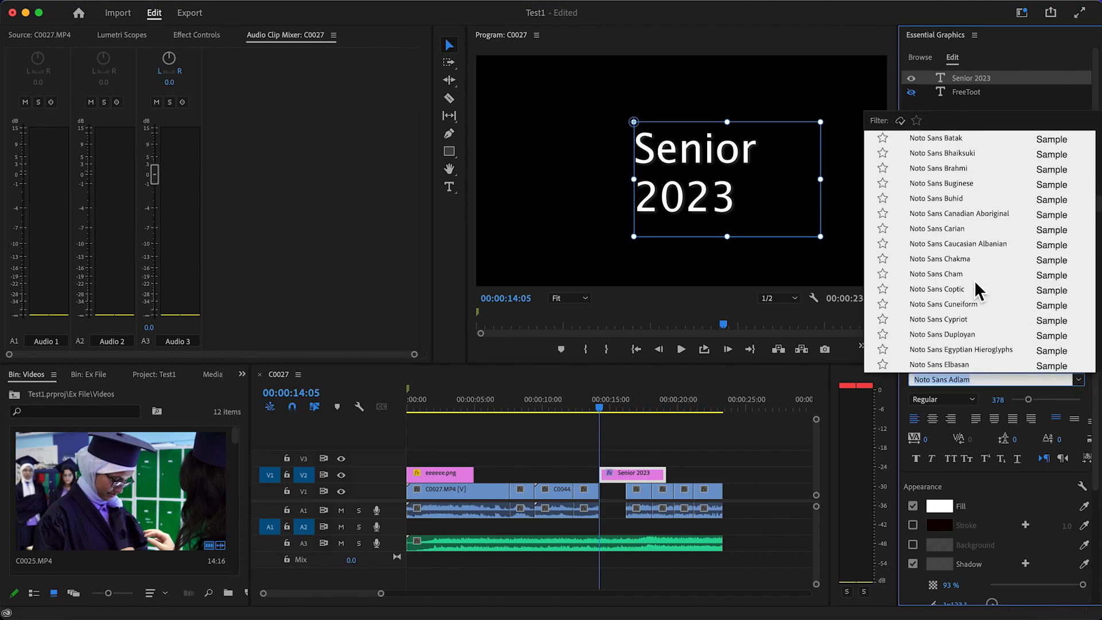
pyautogui.click(964, 277)
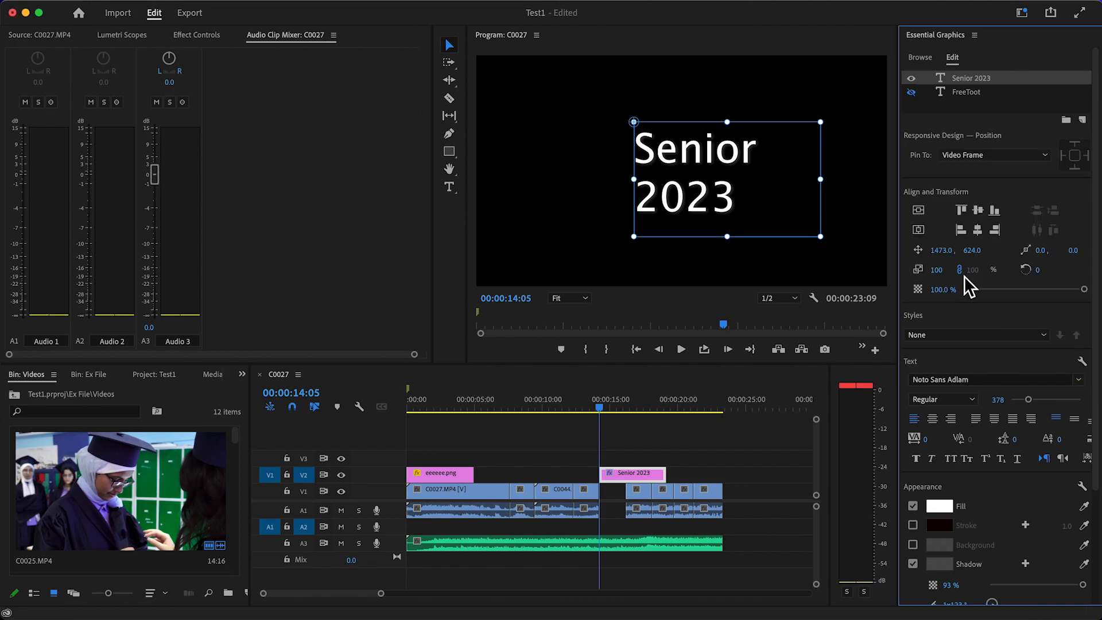
pyautogui.click(1027, 381)
pyautogui.click(973, 334)
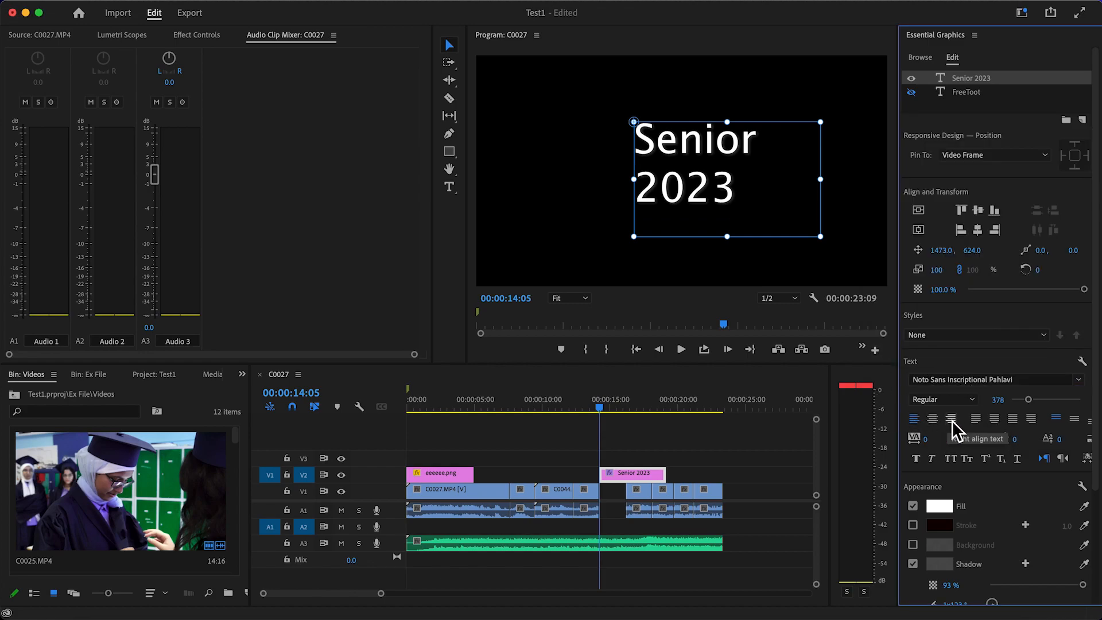
# Try right, left and justified alignment on the "Senior 2023" text and settle on centre alignment
pyautogui.click(933, 419)
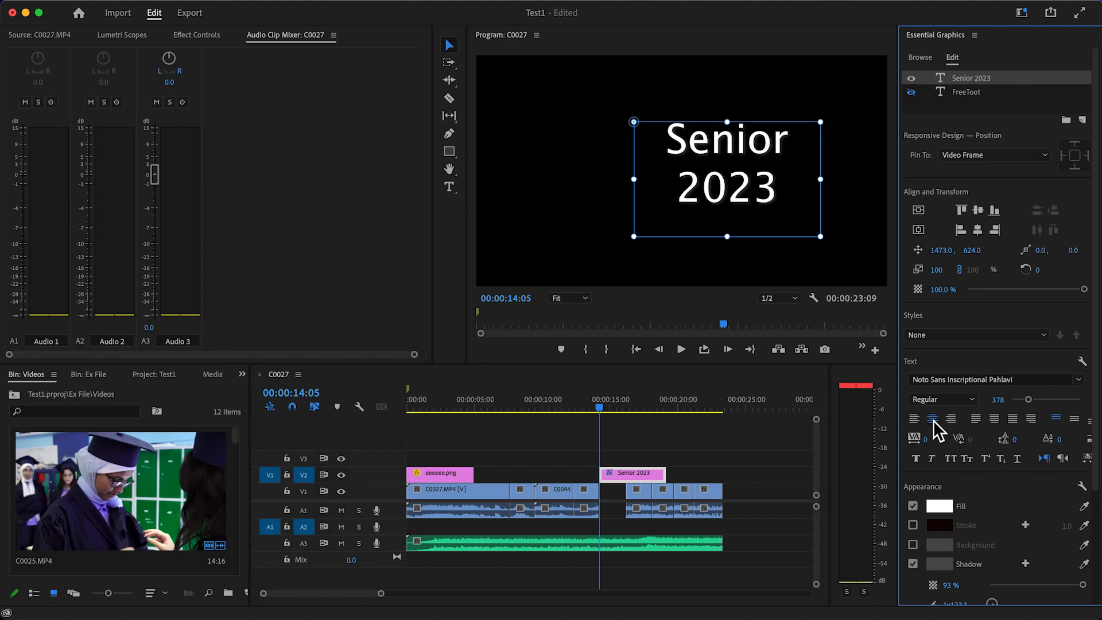
pyautogui.click(951, 421)
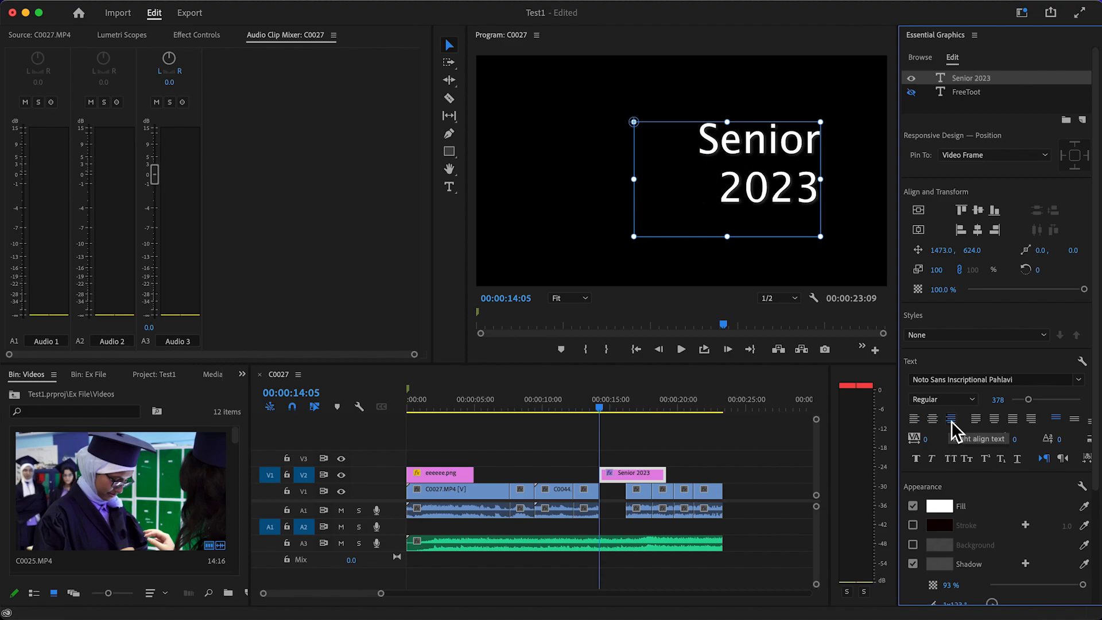
pyautogui.click(922, 423)
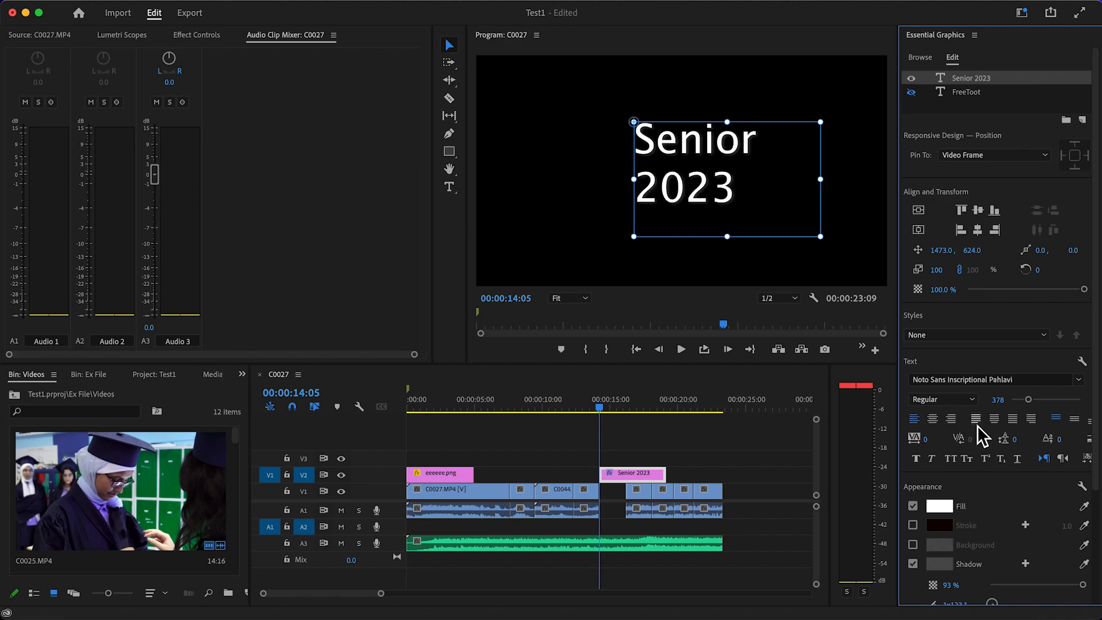
pyautogui.click(994, 421)
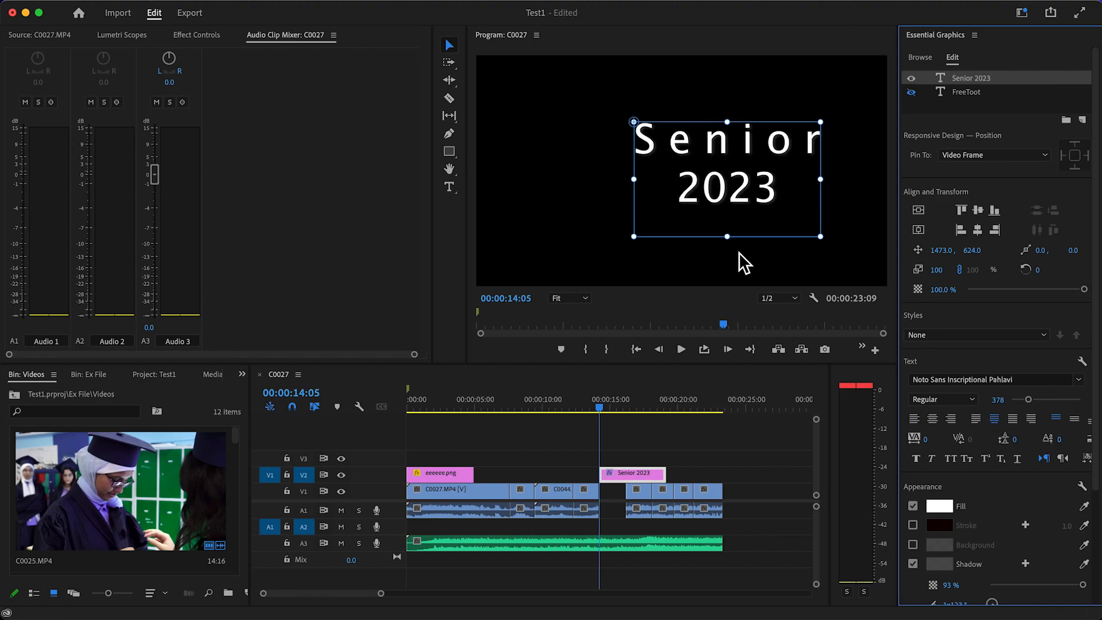
pyautogui.click(933, 422)
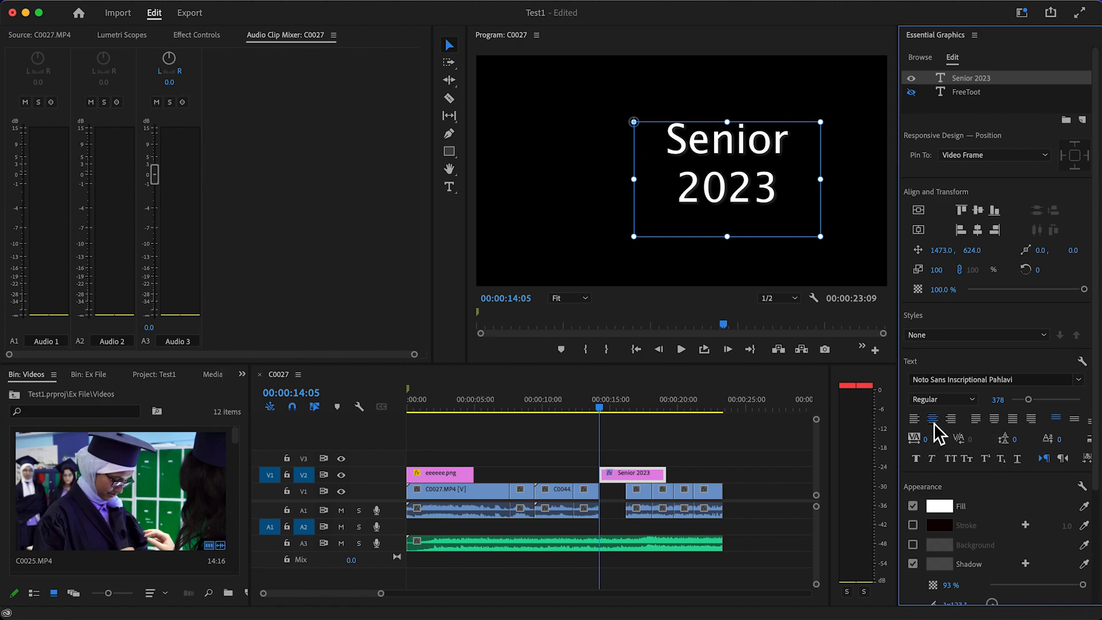
# Enlarge the "Senior 2023" text to size 559, extend its text box to fit both lines, and shift its anchor point
pyautogui.click(1036, 401)
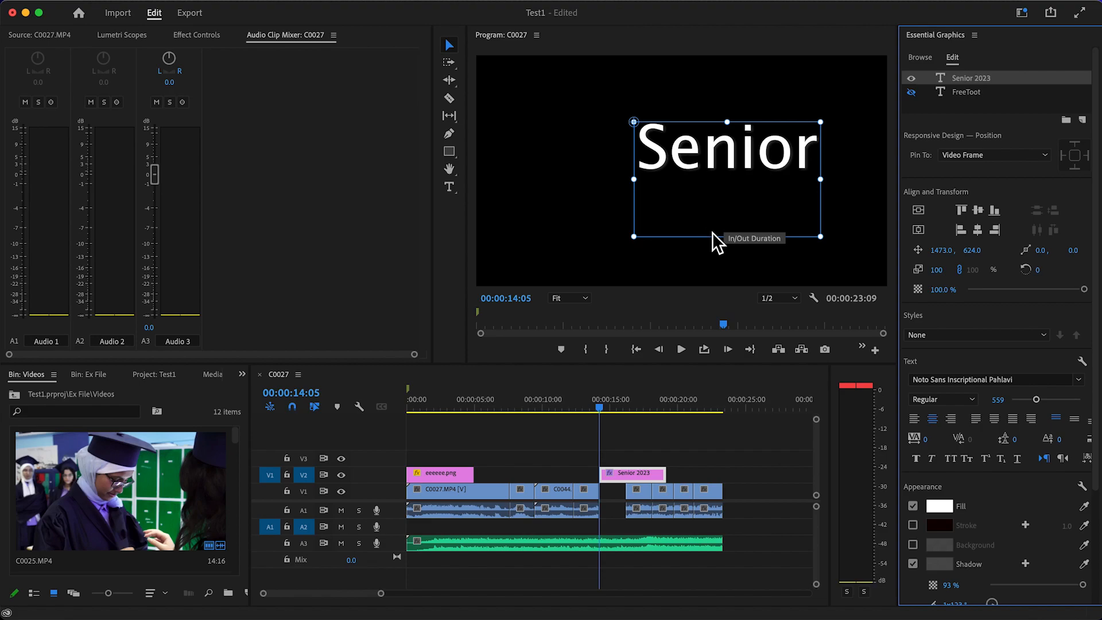
pyautogui.moveTo(730, 238); pyautogui.dragTo(734, 256)
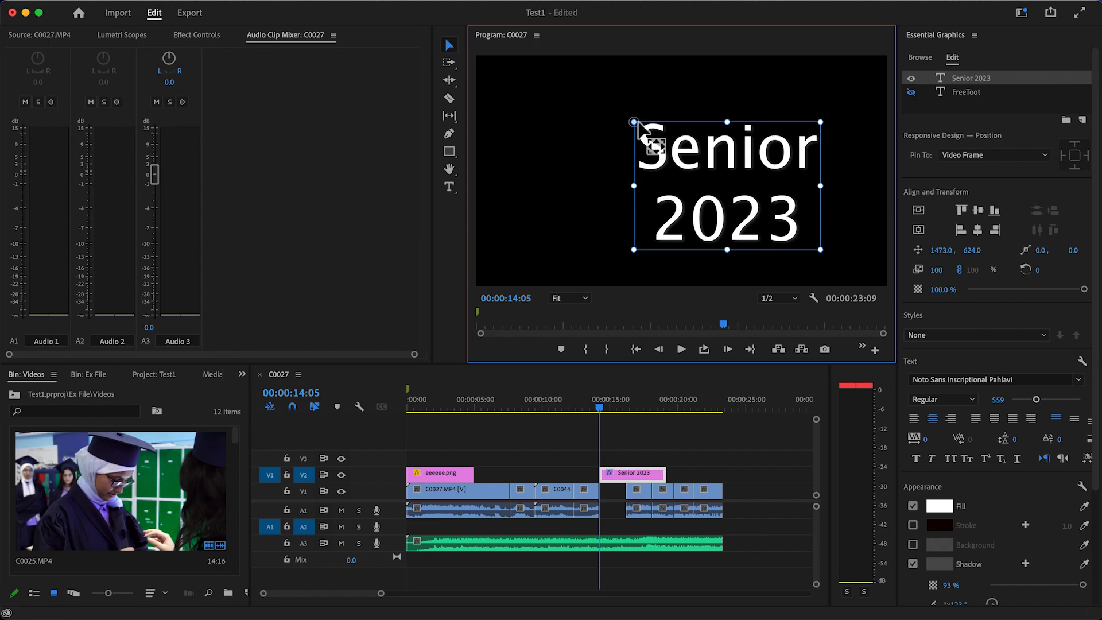
pyautogui.moveTo(634, 122); pyautogui.dragTo(662, 135)
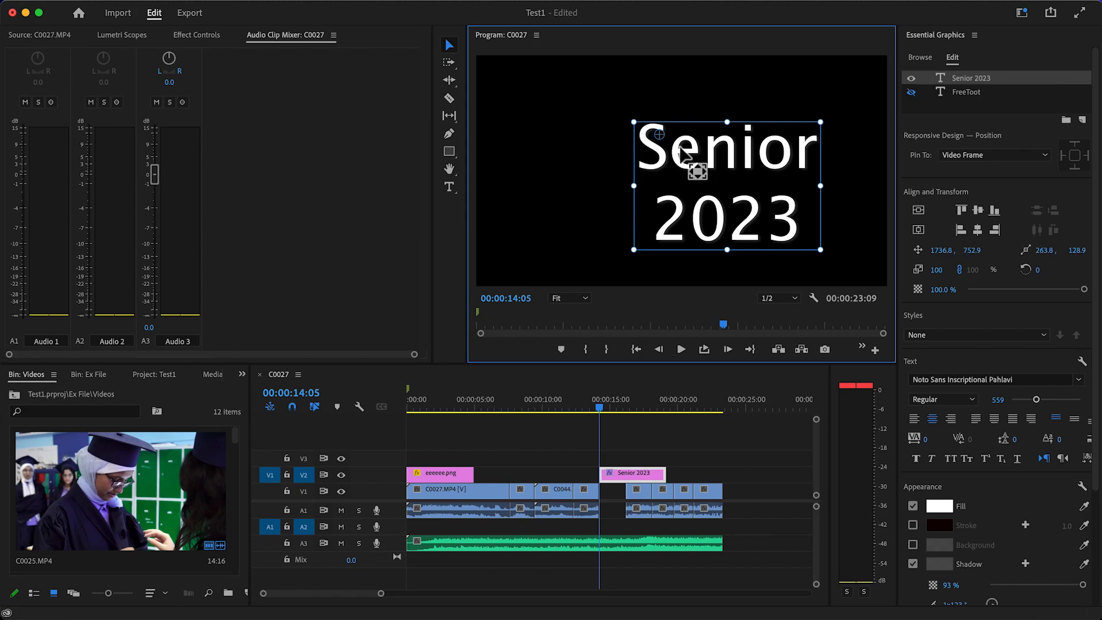
pyautogui.moveTo(631, 120); pyautogui.dragTo(575, 91)
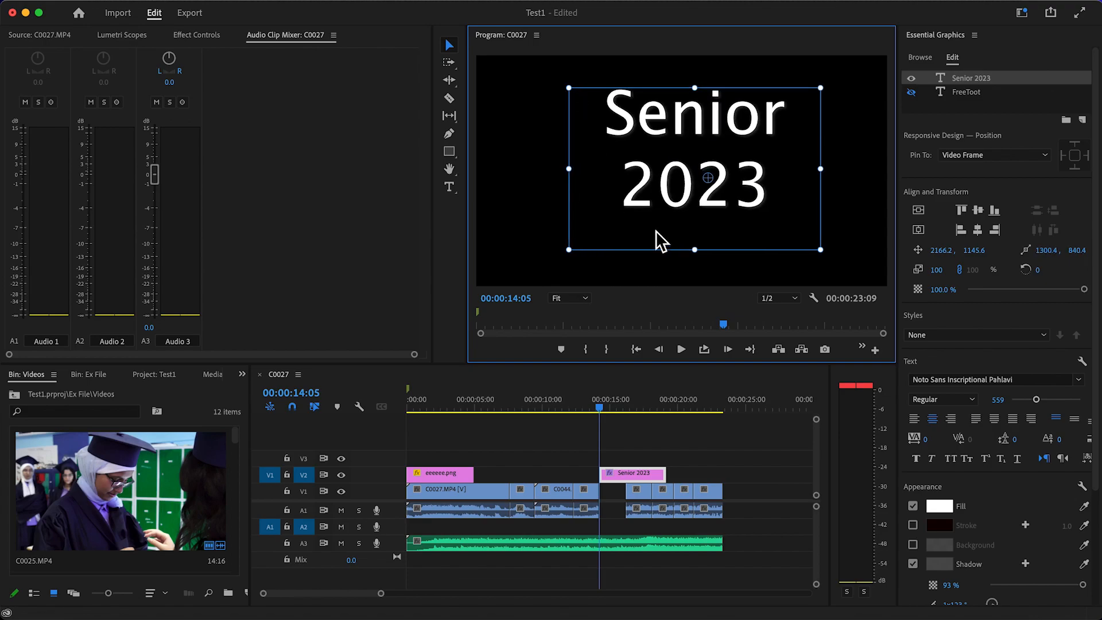
# Select all of the "Senior 2023" text, apply faux bold, and try faux italic on it
pyautogui.doubleClick(661, 186)
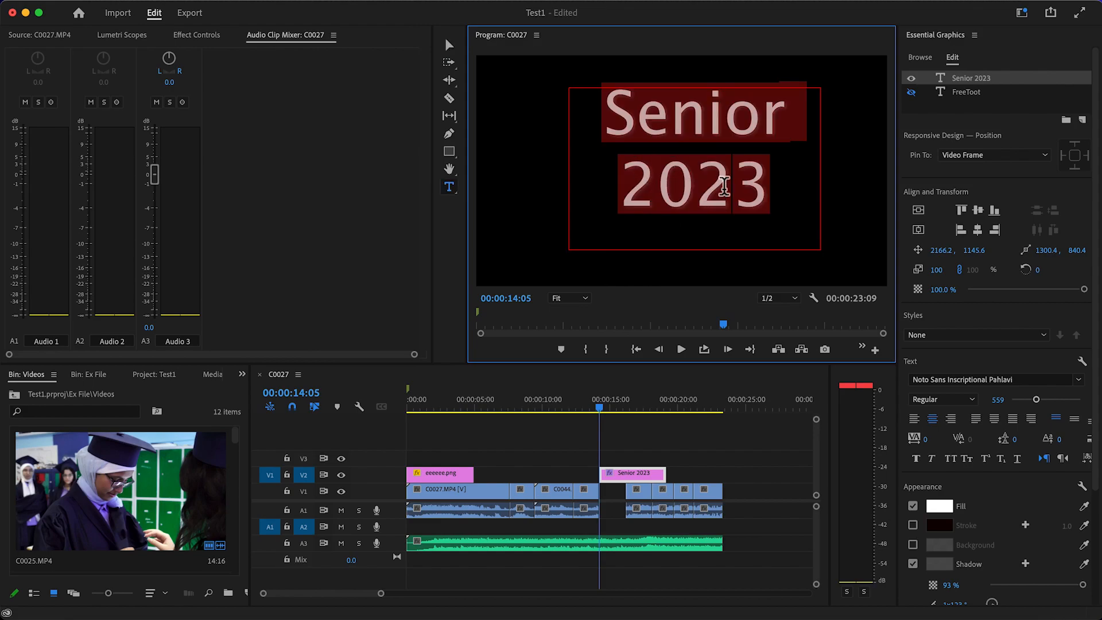
pyautogui.click(917, 459)
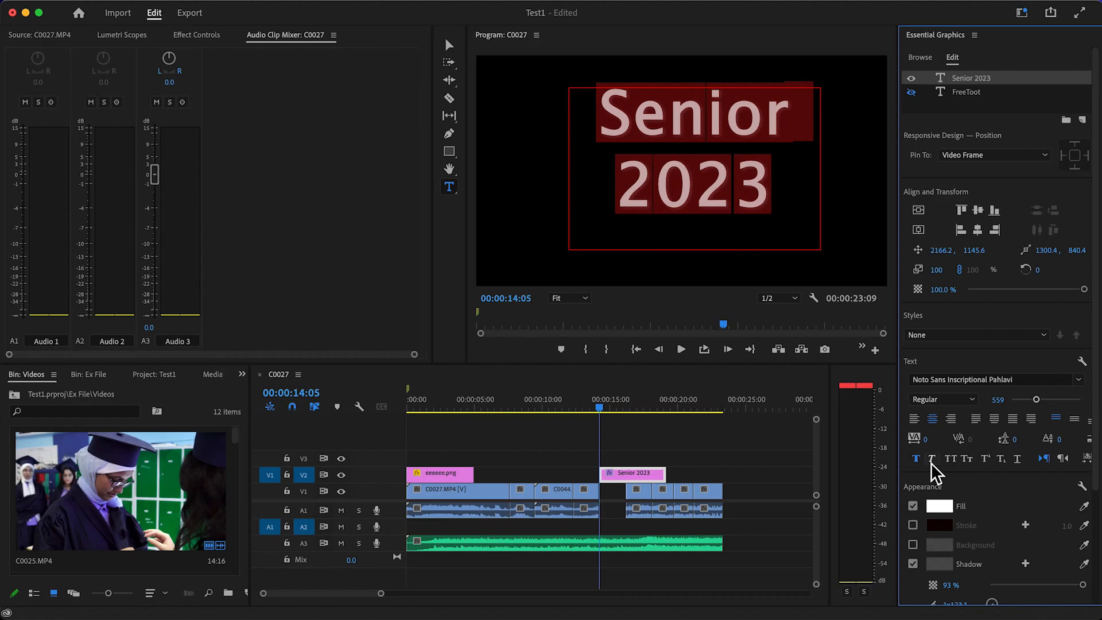
pyautogui.click(932, 460)
pyautogui.click(932, 460)
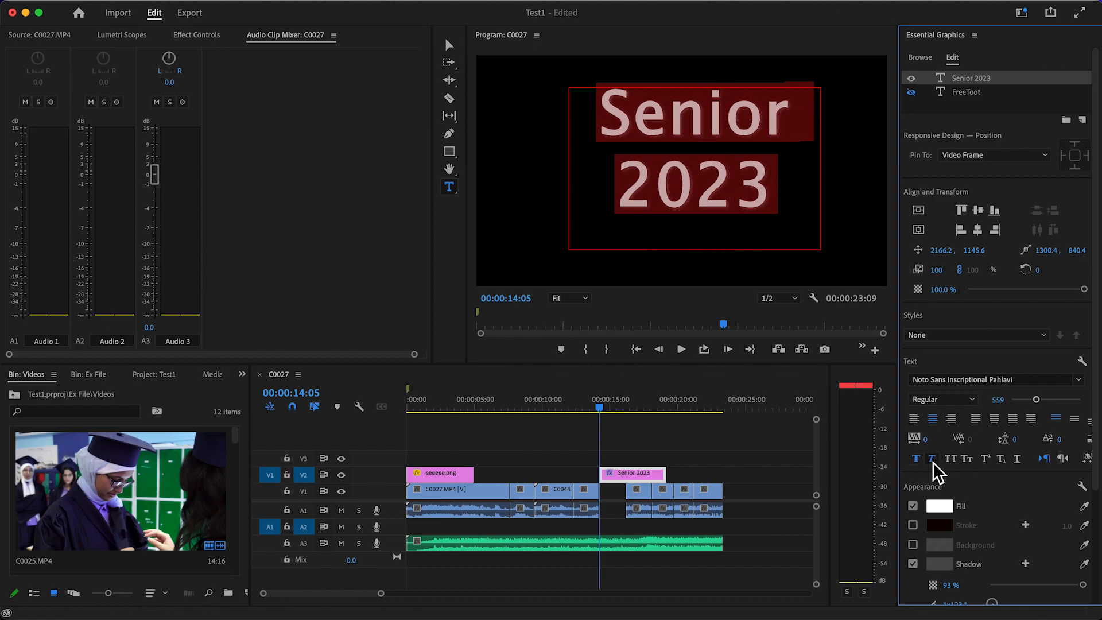
# Try the All Caps and Small Caps styles on the "Senior 2023" text, turning each off again
pyautogui.click(951, 459)
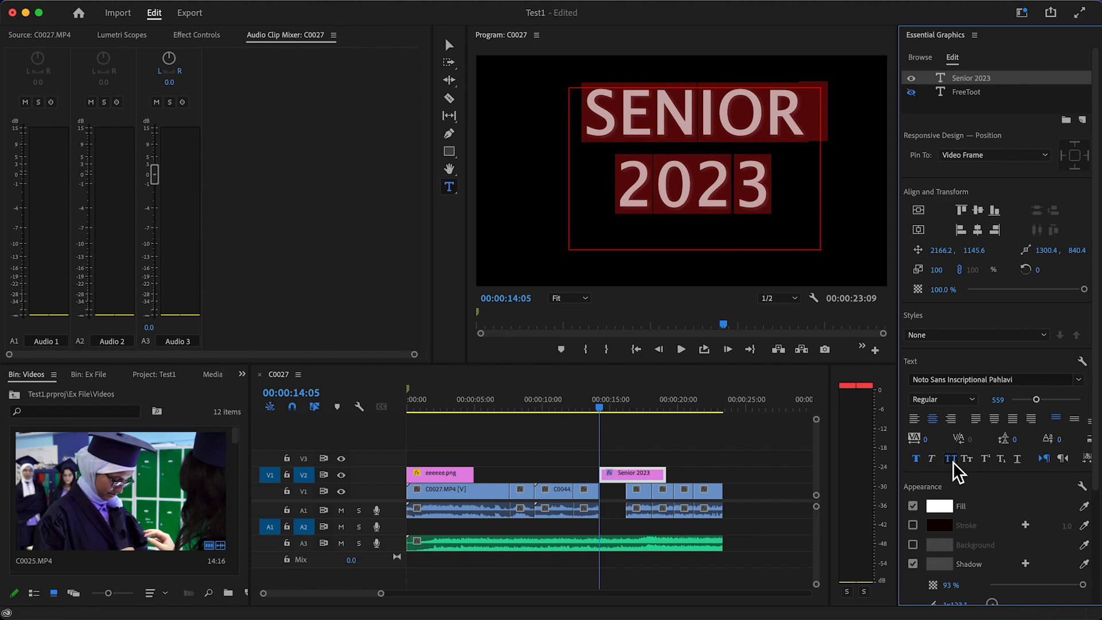
pyautogui.click(952, 461)
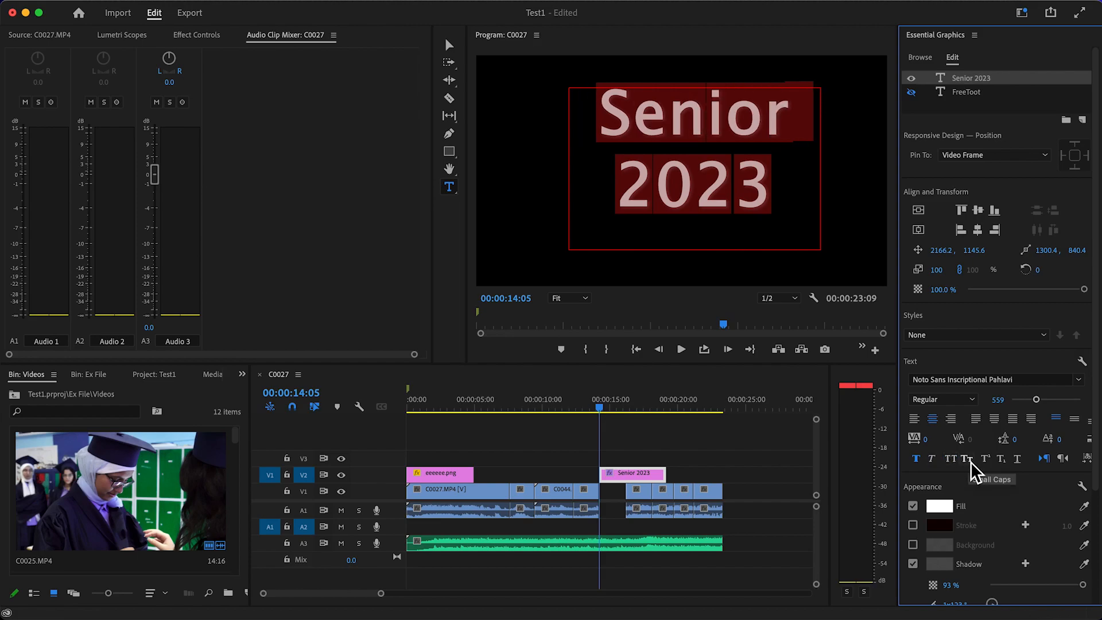
pyautogui.click(967, 459)
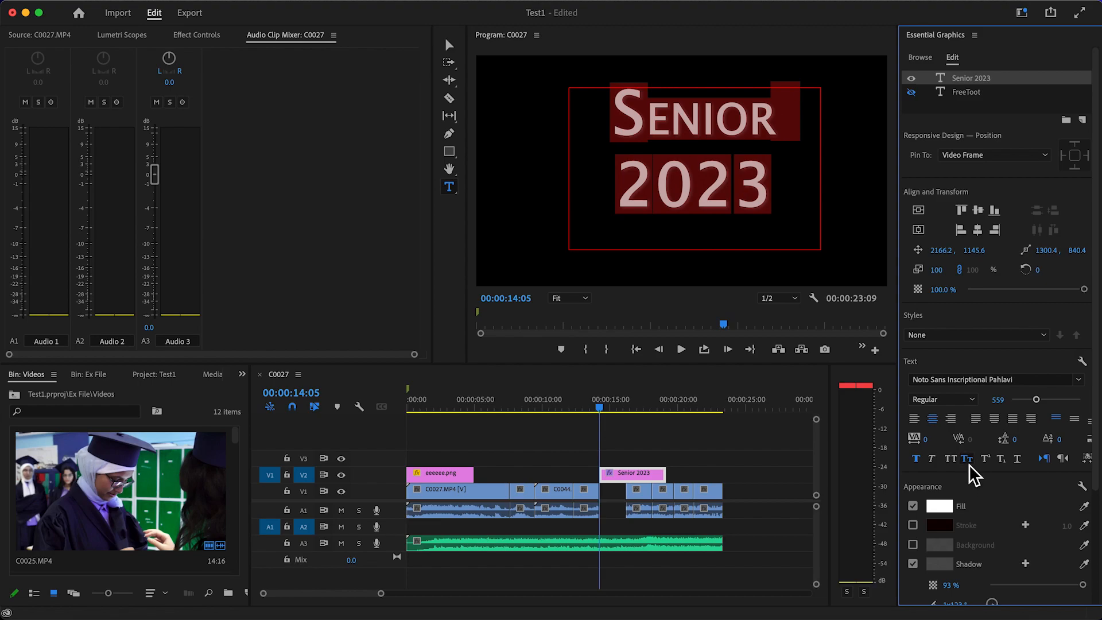
pyautogui.click(968, 461)
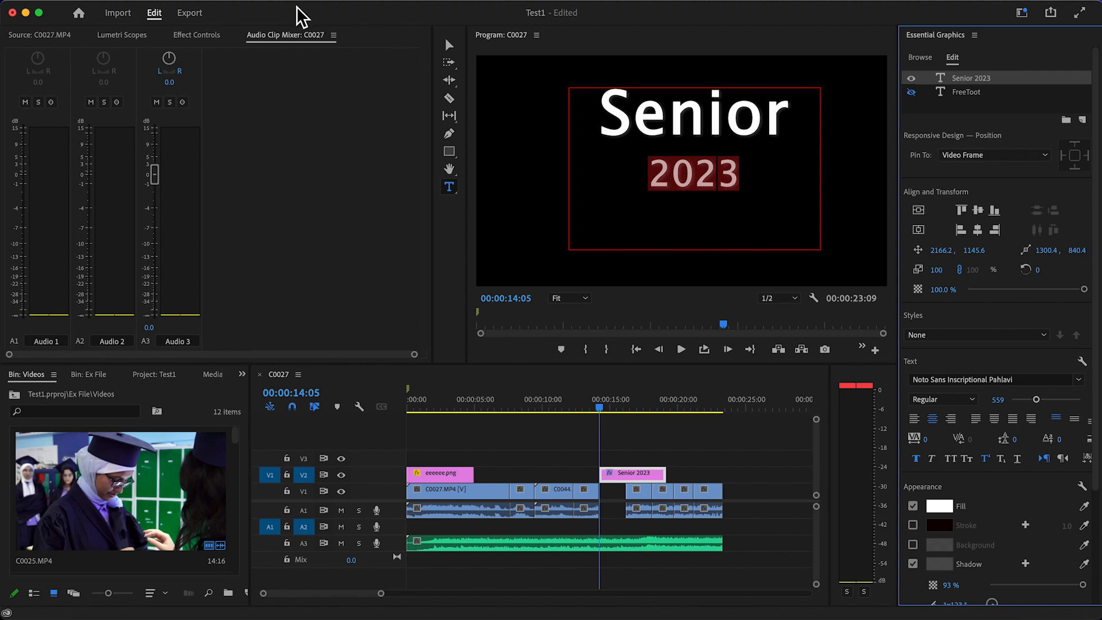
# Switch to the Editing workspace and move the "Senior 2023" title slightly lower in the frame with the Selection tool
pyautogui.click(418, 1)
pyautogui.moveTo(419, 14)
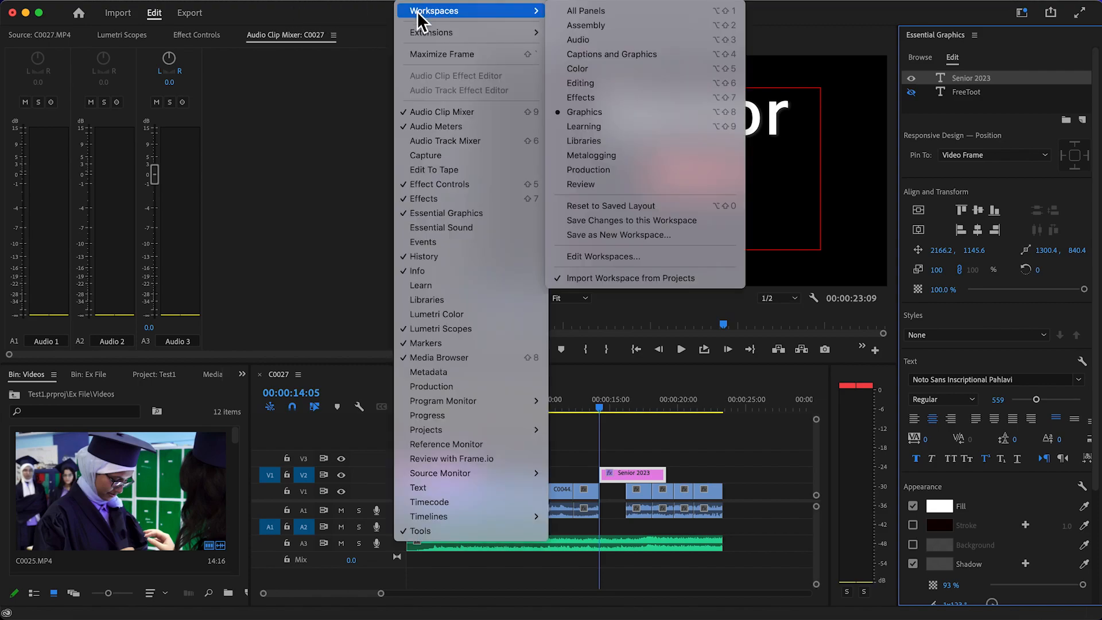
pyautogui.click(607, 88)
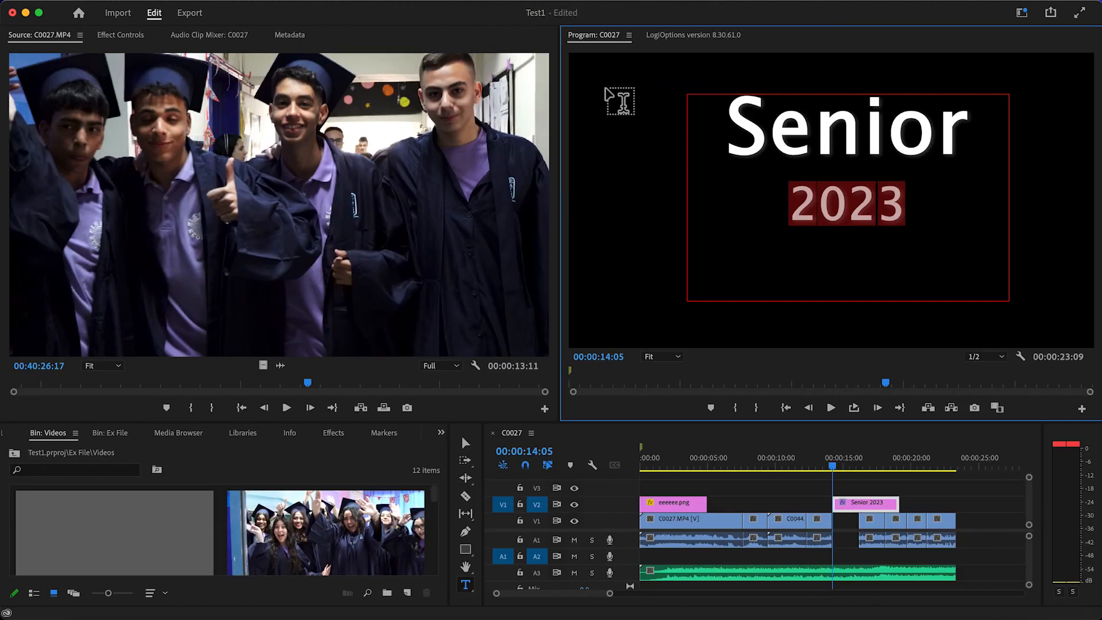
pyautogui.click(466, 443)
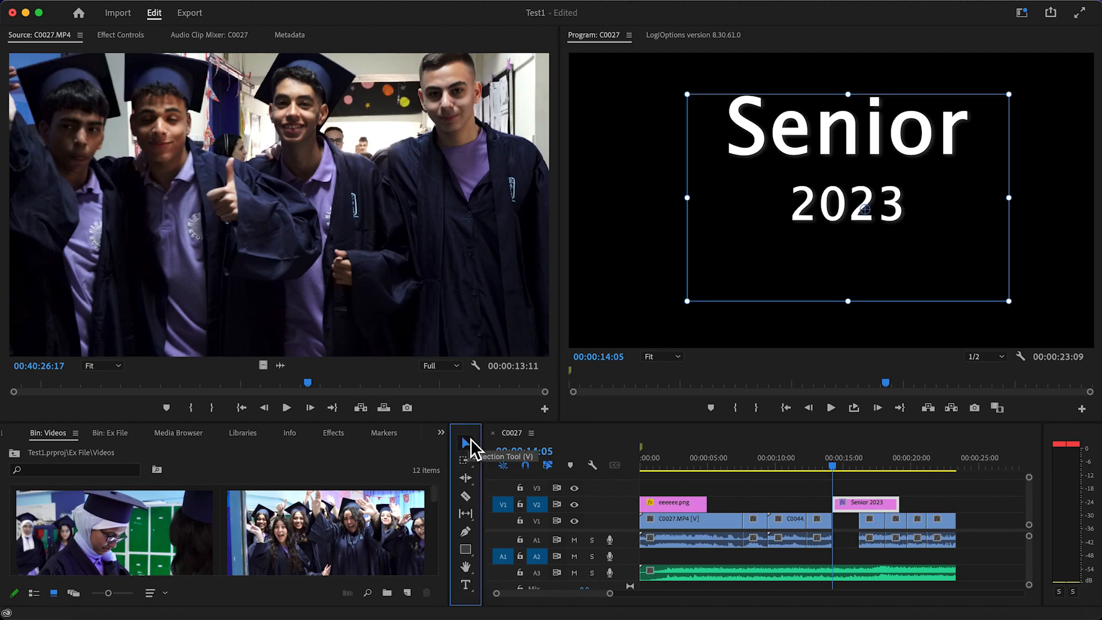
pyautogui.moveTo(861, 192); pyautogui.dragTo(862, 219)
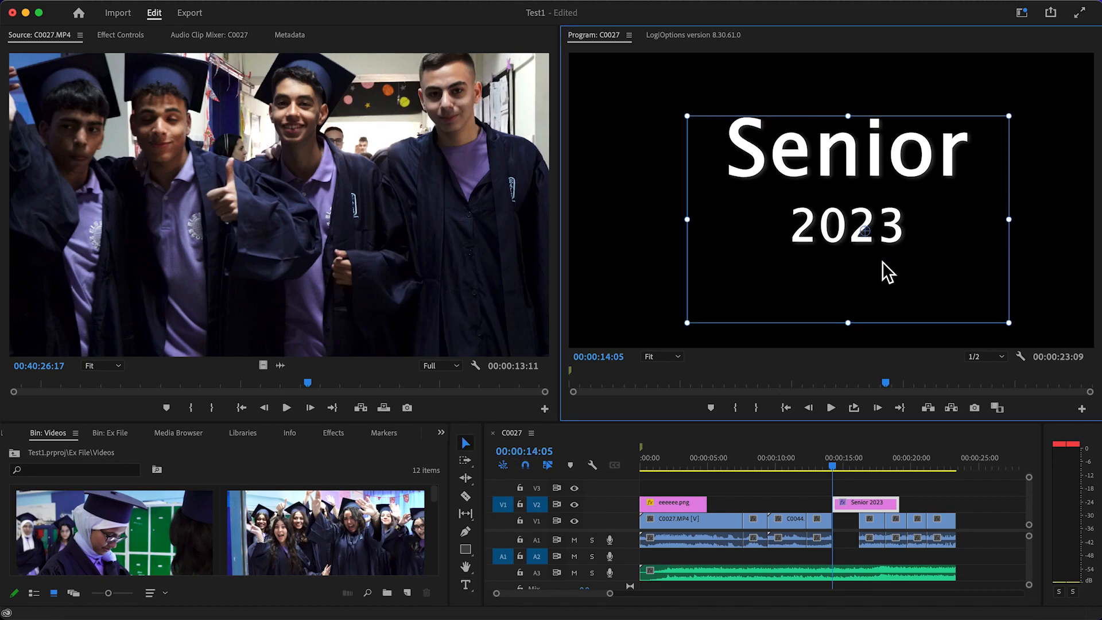
# Try to shorten the "Senior 2023" title clip from its end with the Ripple Edit tool
pyautogui.click(859, 507)
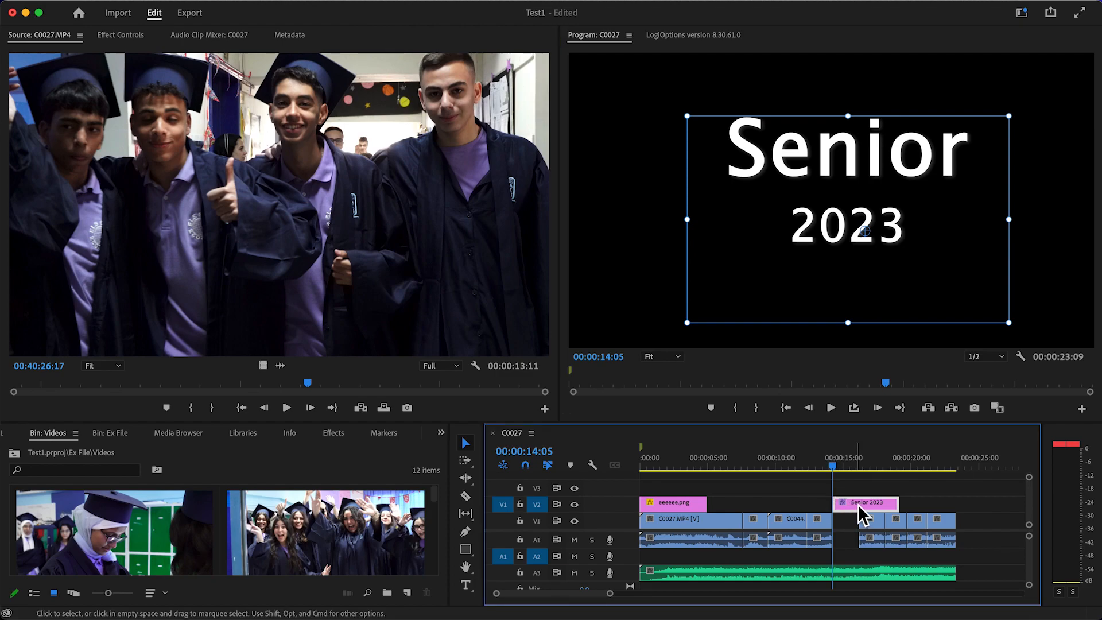
pyautogui.click(466, 477)
pyautogui.moveTo(906, 513); pyautogui.dragTo(835, 510)
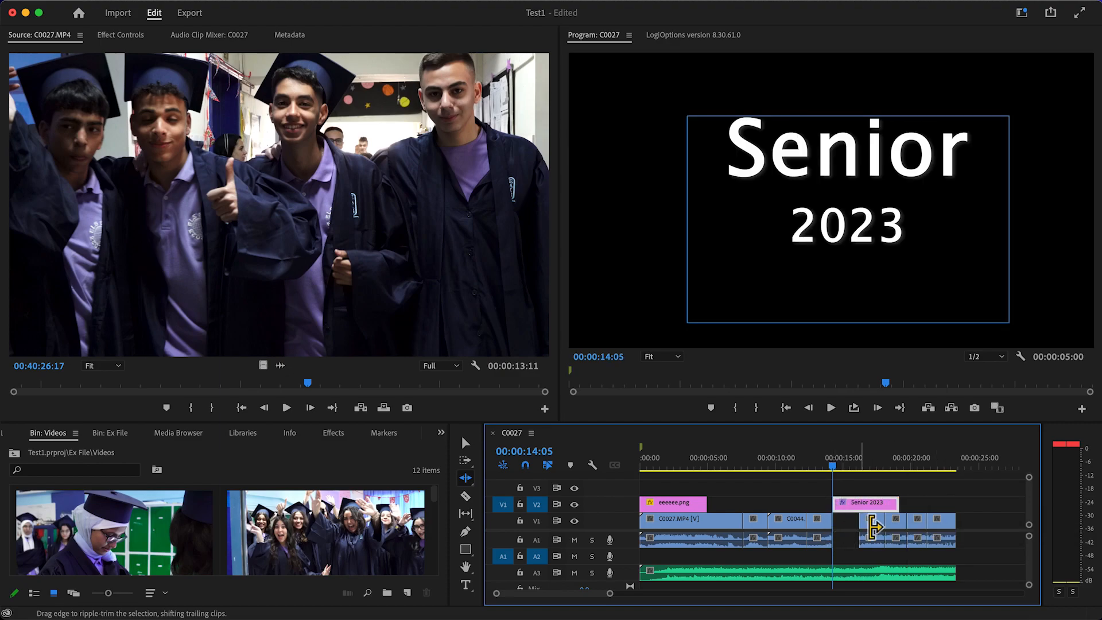
# Split the "Senior 2023" title clip at the end of the gap, 00:00:16:05, and delete the part after the cut
pyautogui.click(469, 497)
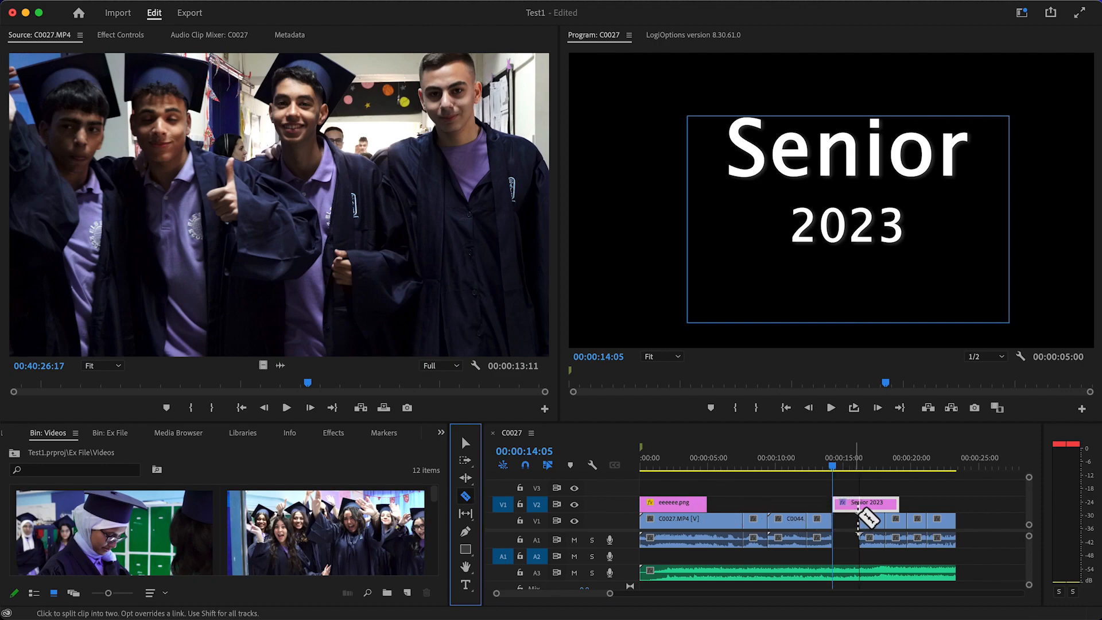
pyautogui.click(861, 503)
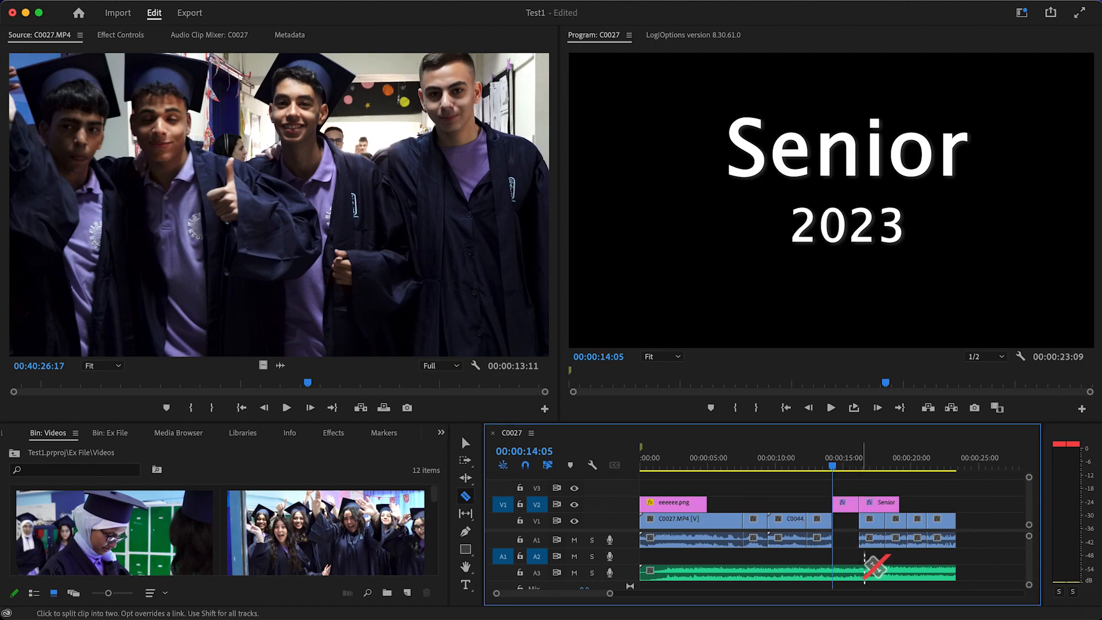
pyautogui.click(466, 443)
pyautogui.click(884, 508)
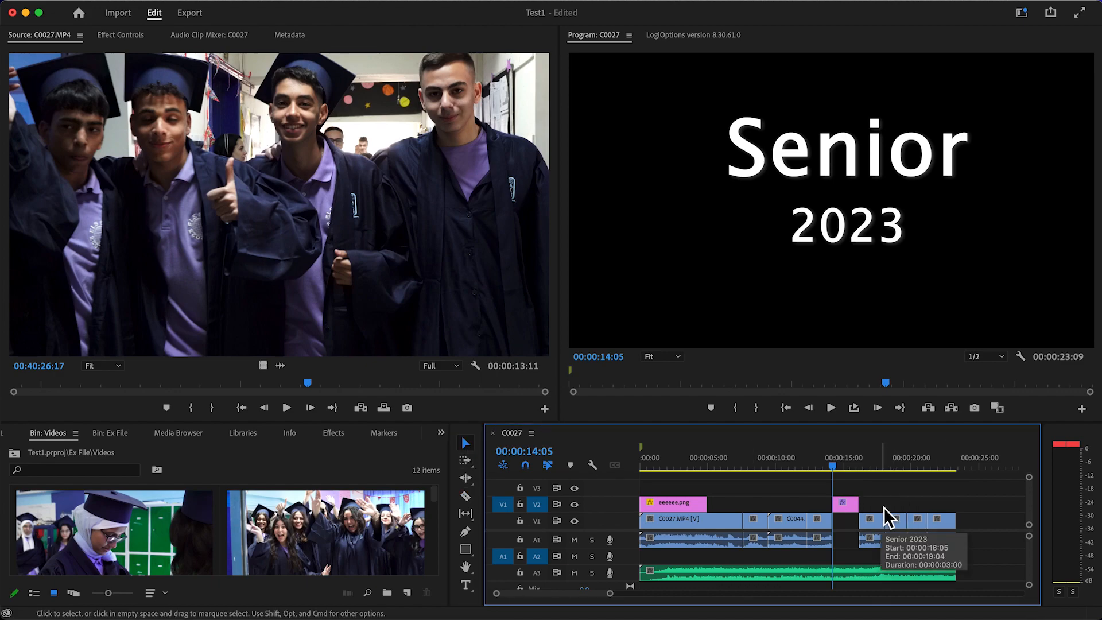
# Play the sequence from just before the title clip through the following clips to review the edit
pyautogui.moveTo(836, 468); pyautogui.dragTo(821, 472)
pyautogui.press('space')
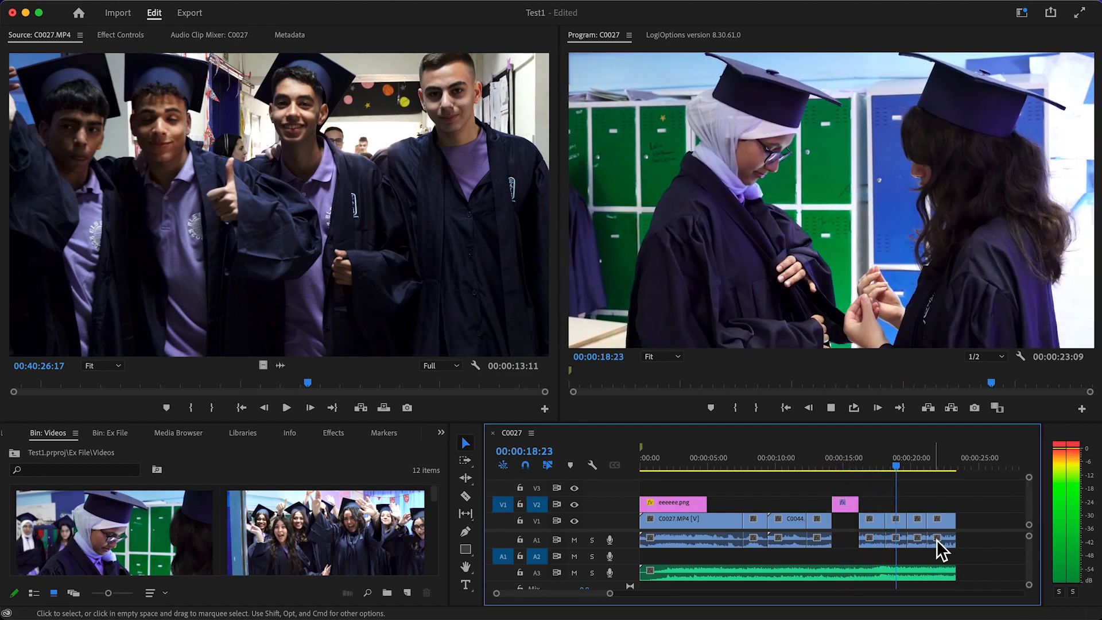
pyautogui.press('space')
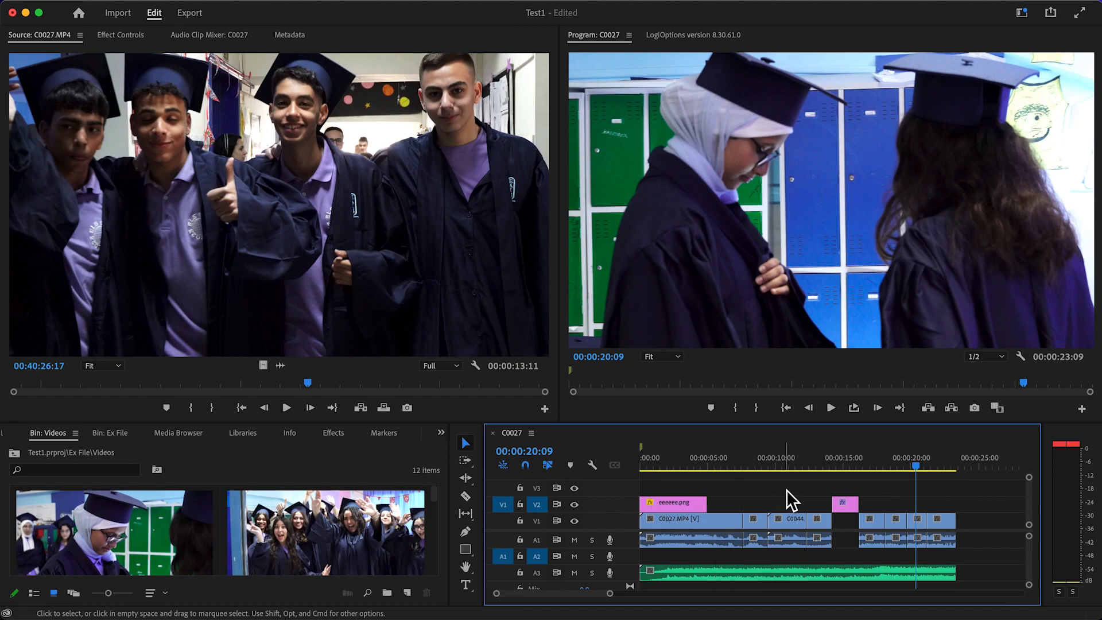
# Add a video track to the timeline and move the "Senior 2023" title clip up to V4
pyautogui.scroll(1, 622, 507)
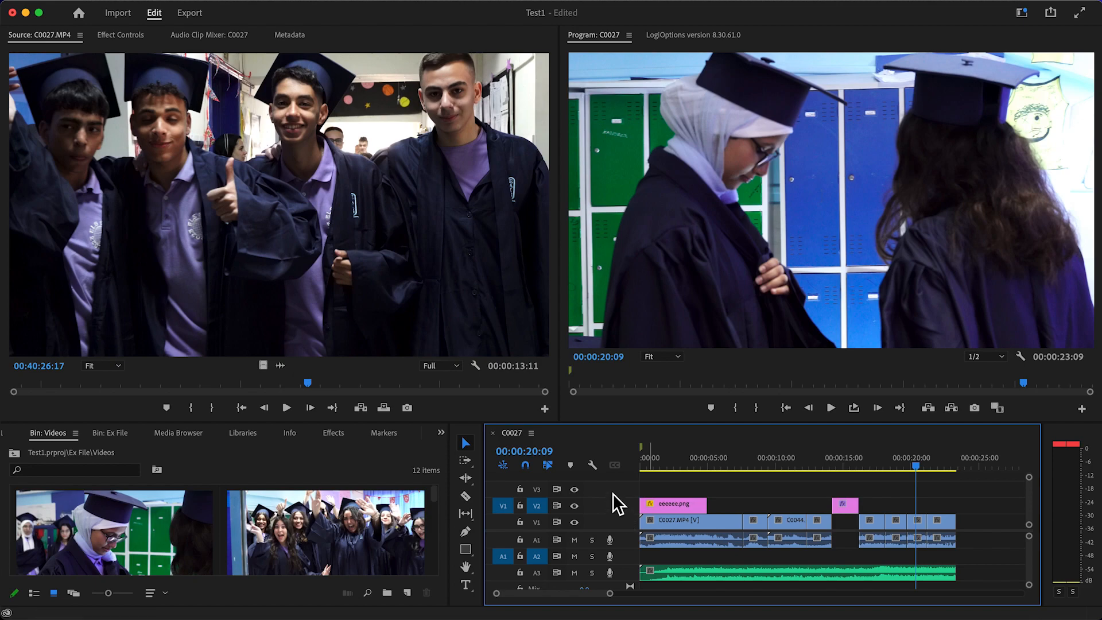
pyautogui.rightClick(613, 489)
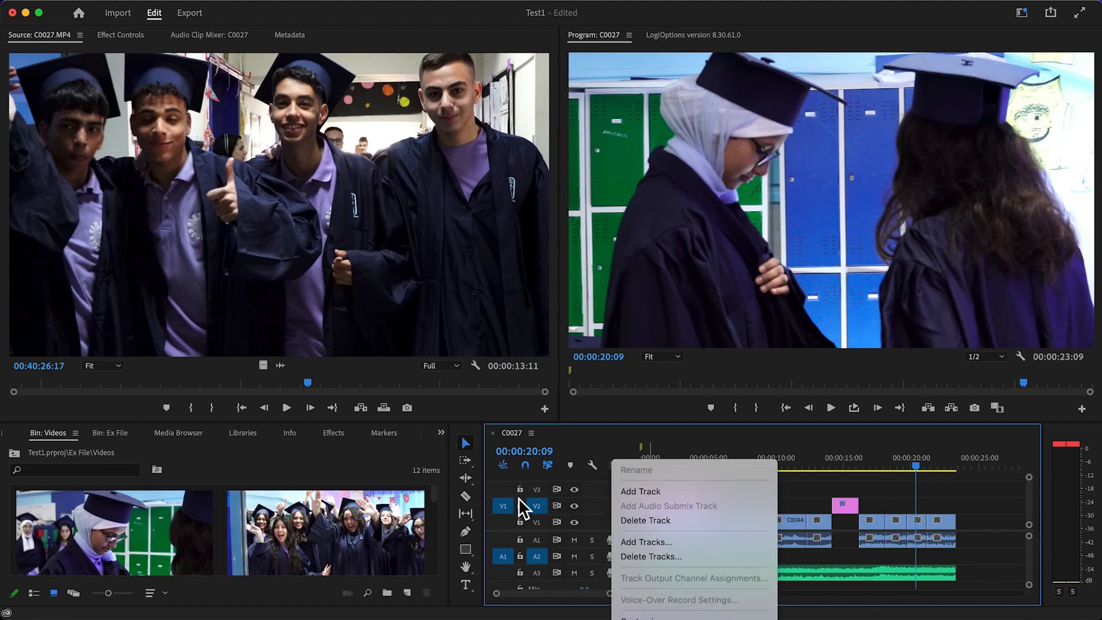
pyautogui.click(646, 492)
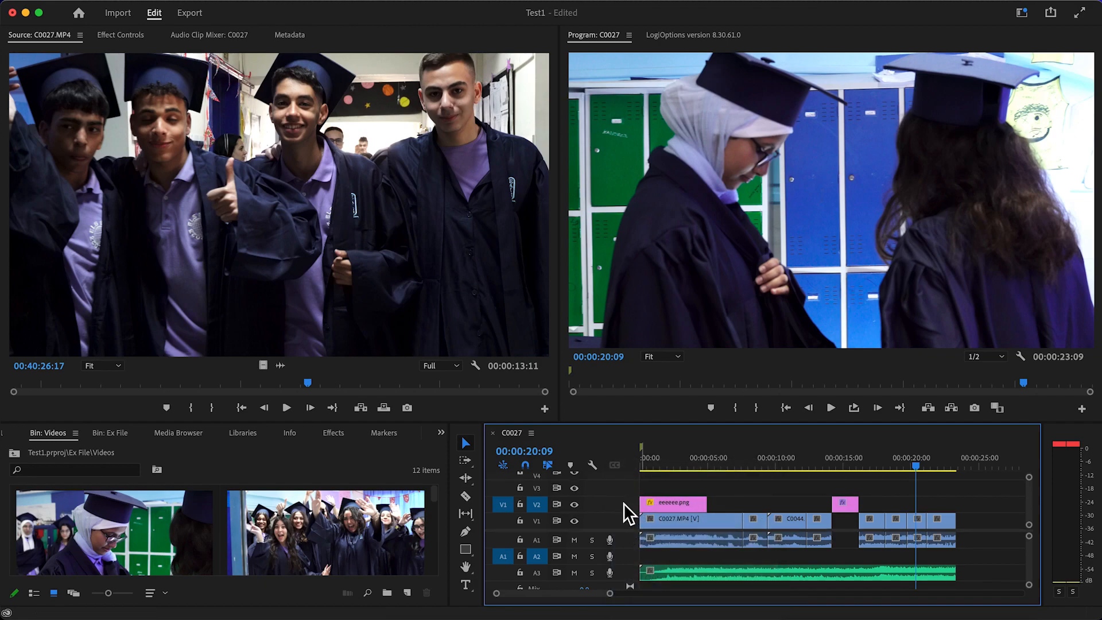
pyautogui.scroll(2, 624, 503)
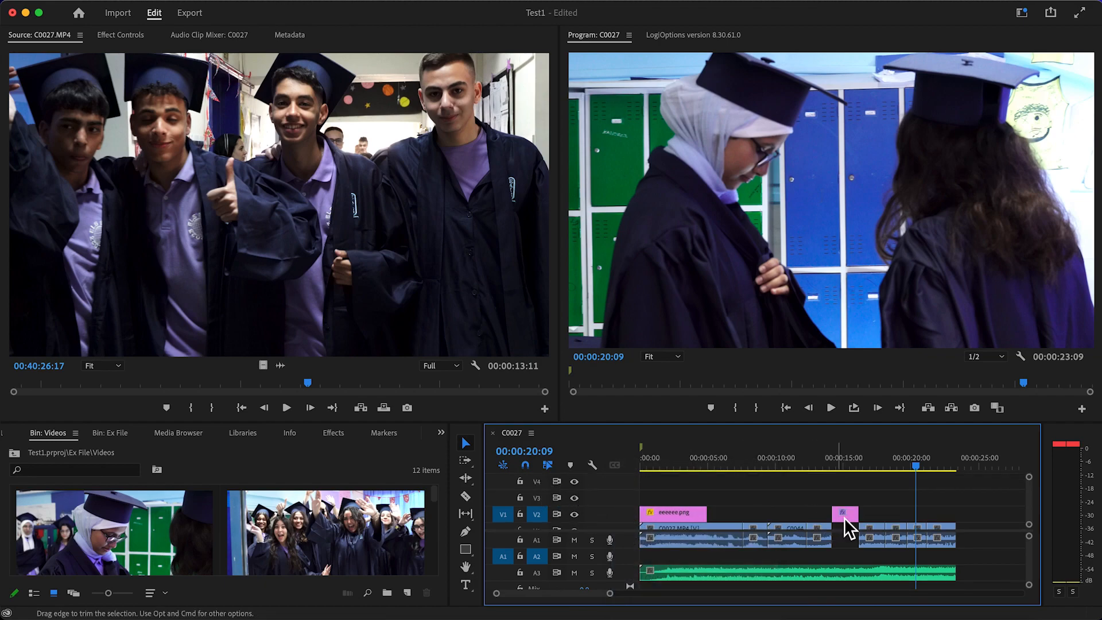
pyautogui.moveTo(845, 518); pyautogui.dragTo(845, 482)
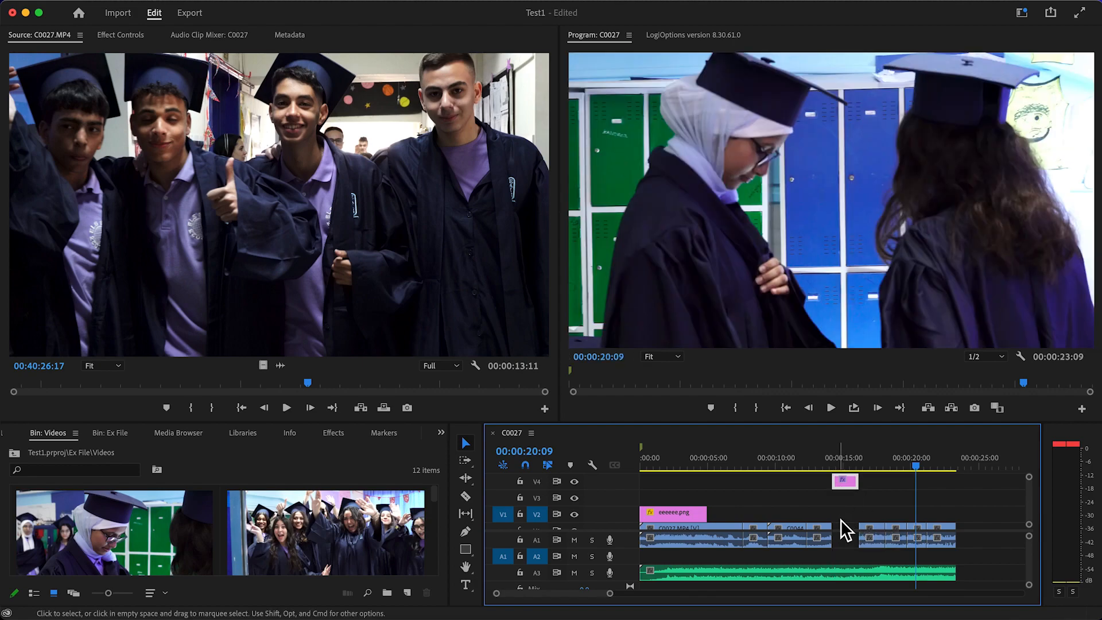